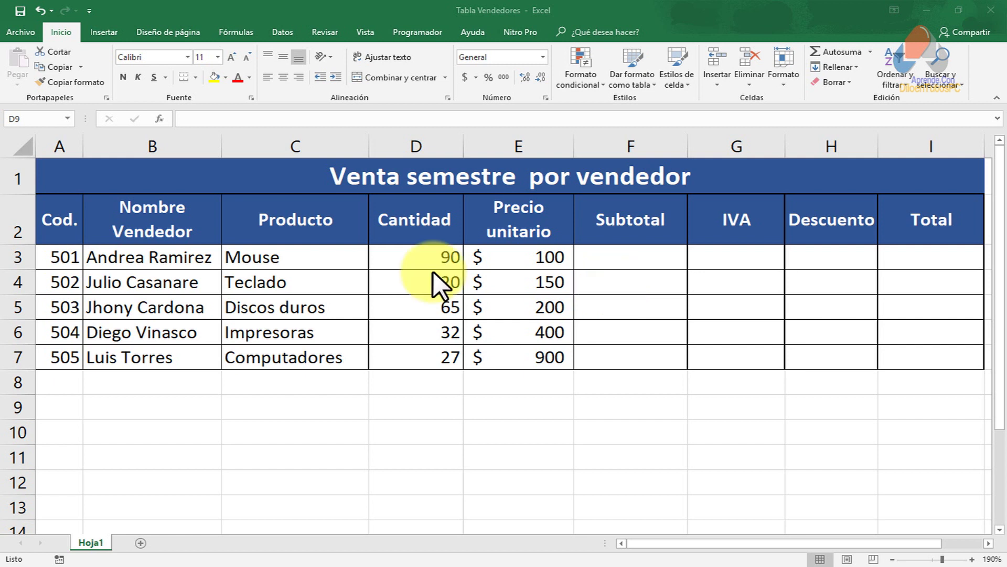
Examine the table's Nombre Vendedor, Producto, Cantidad and Precio unitario headers and the quantity and unit price in row 3.
left_click(165, 264)
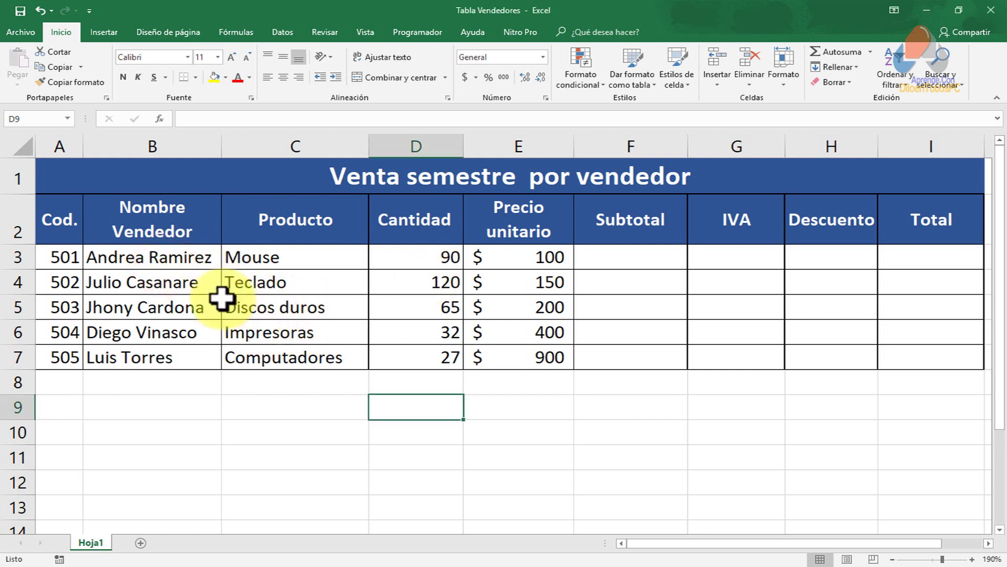
left_click(165, 225)
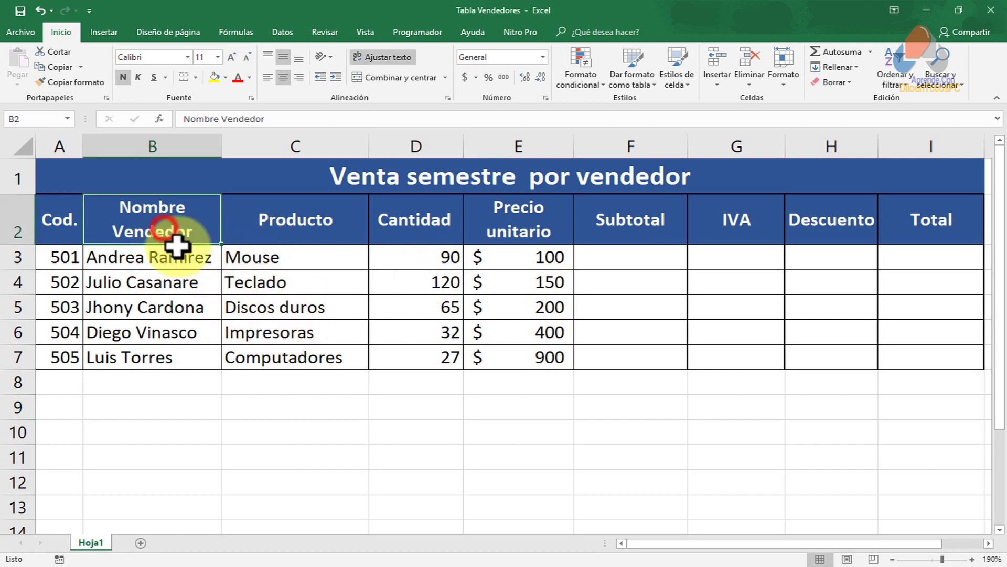
left_click(315, 219)
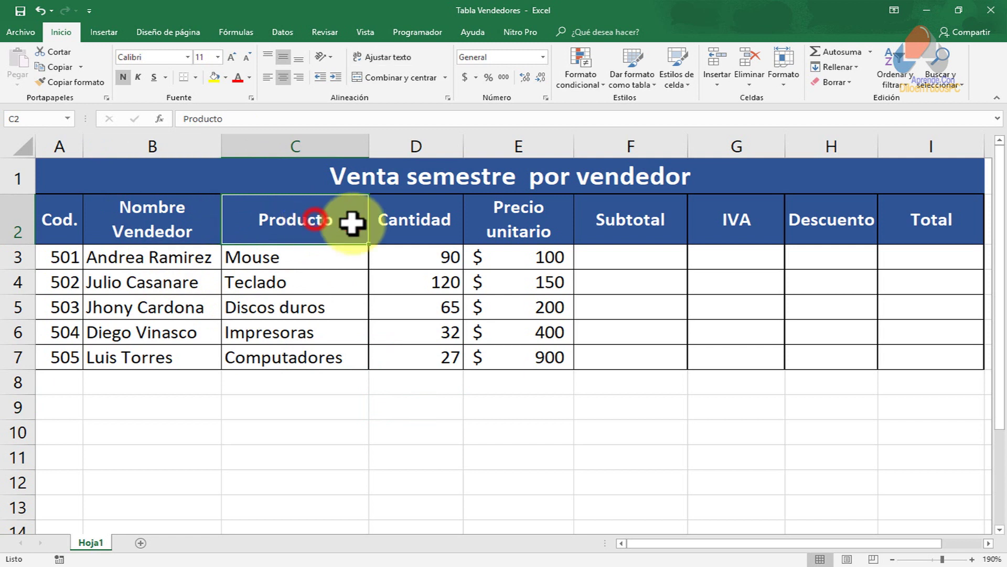
left_click(423, 224)
left_click(520, 226)
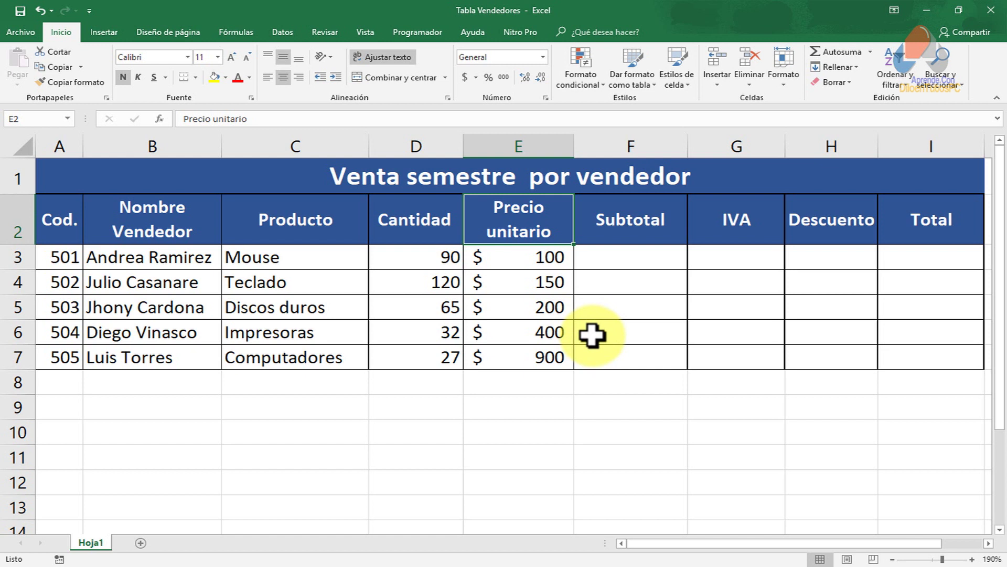
left_click_drag(387, 252, 556, 262)
left_click(598, 256)
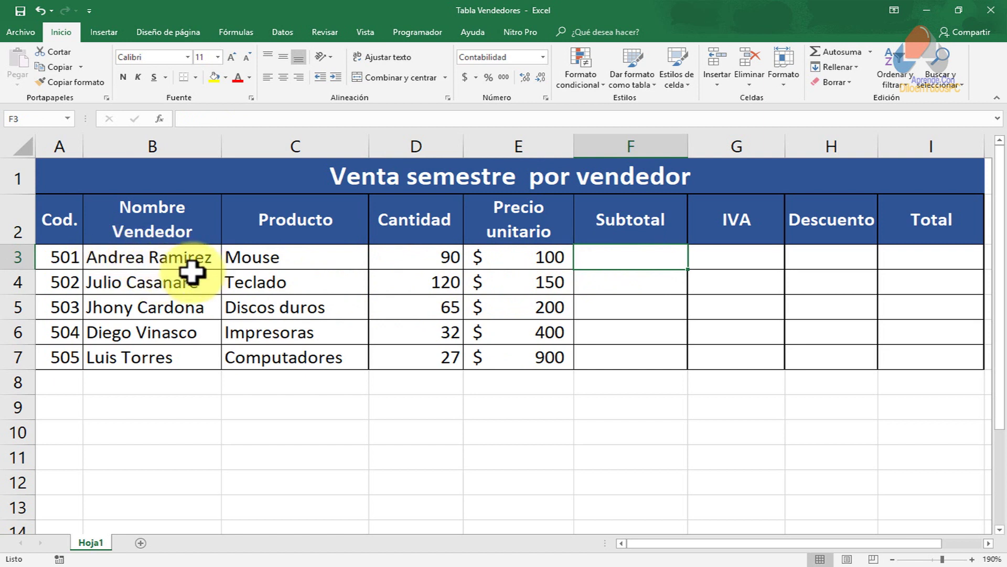
left_click(412, 255)
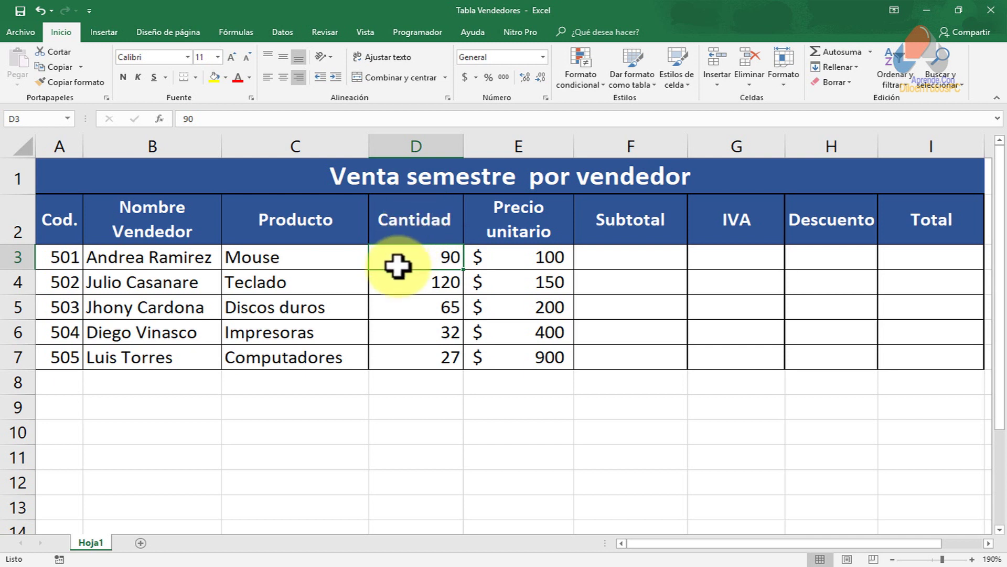
left_click(505, 268)
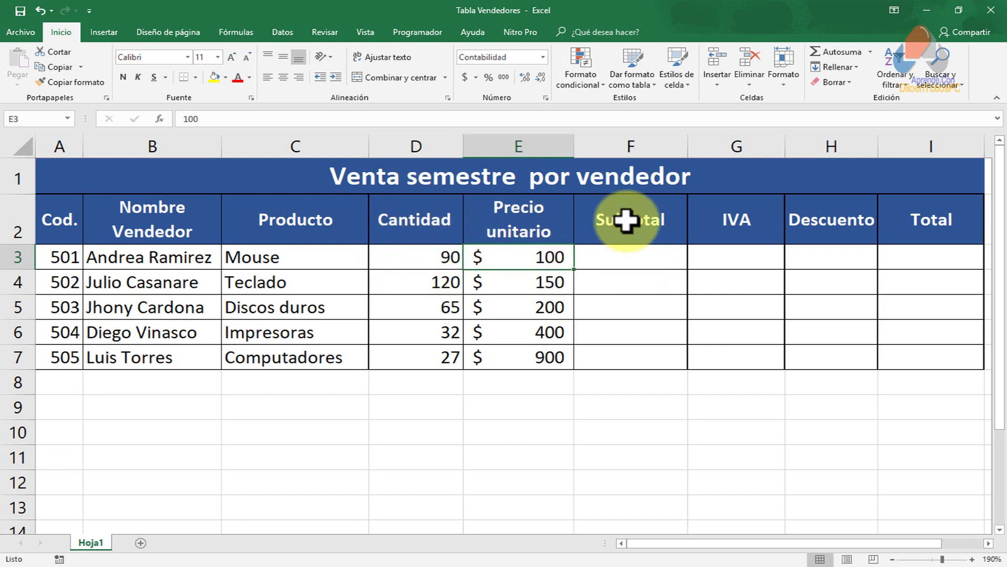
Calculate the Mouse subtotal in F3 by multiplying quantity by unit price with the formula =D3*E3.
left_click(613, 263)
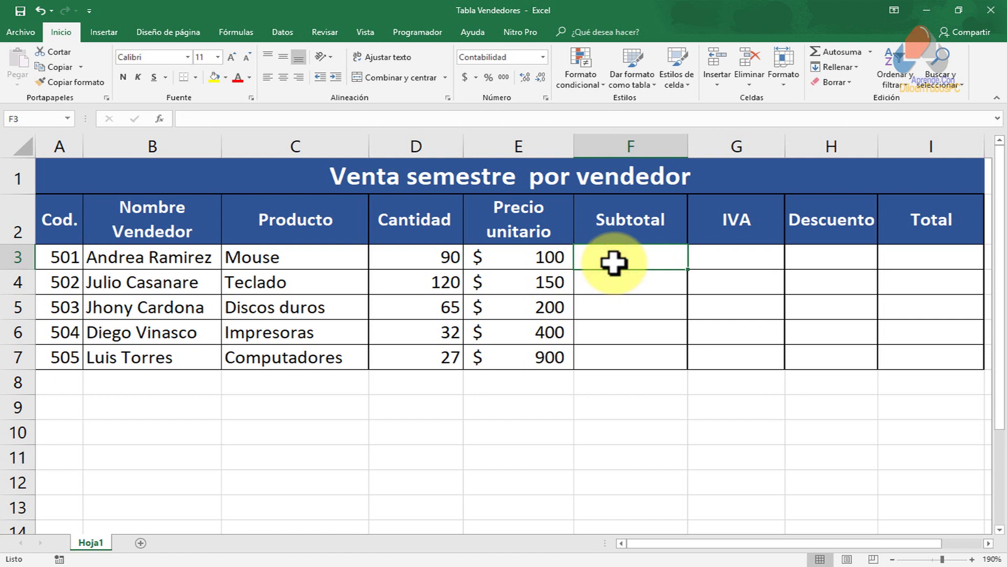
type("=")
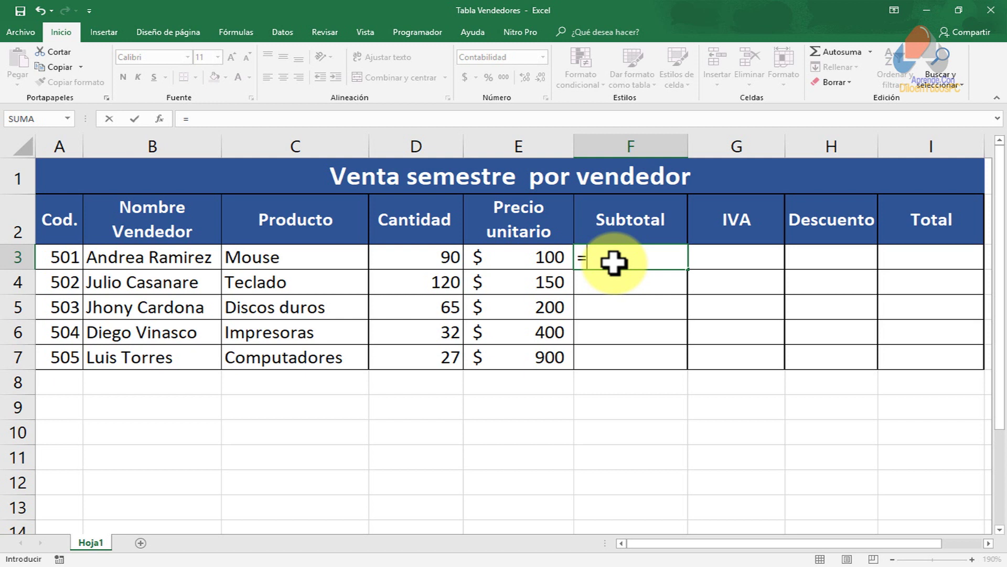
left_click(436, 260)
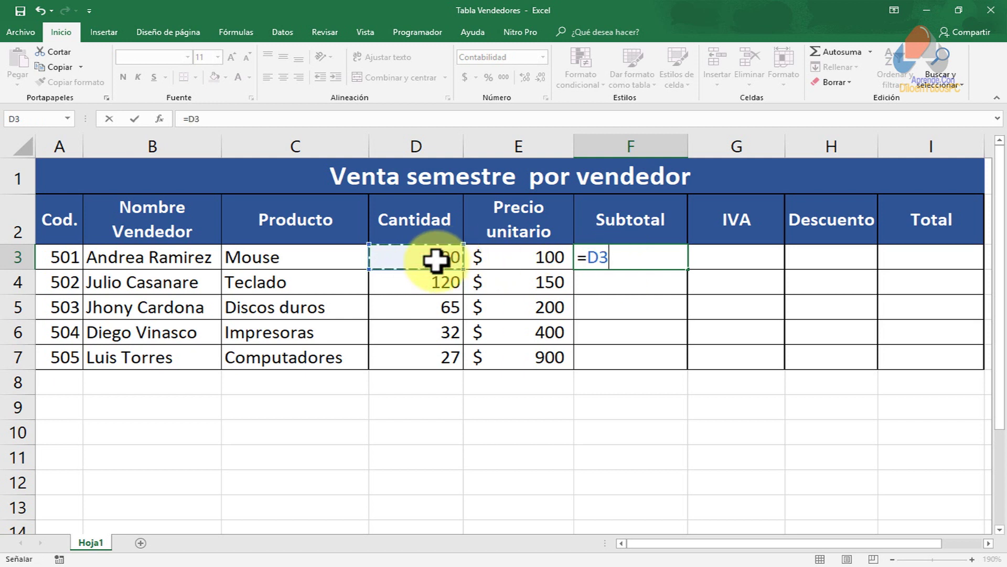
type("*")
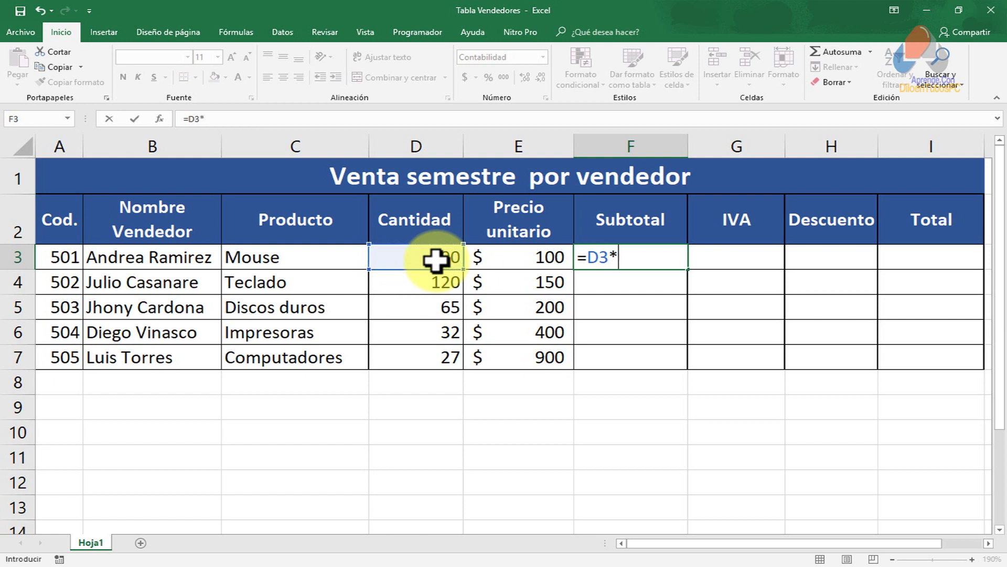
left_click(480, 262)
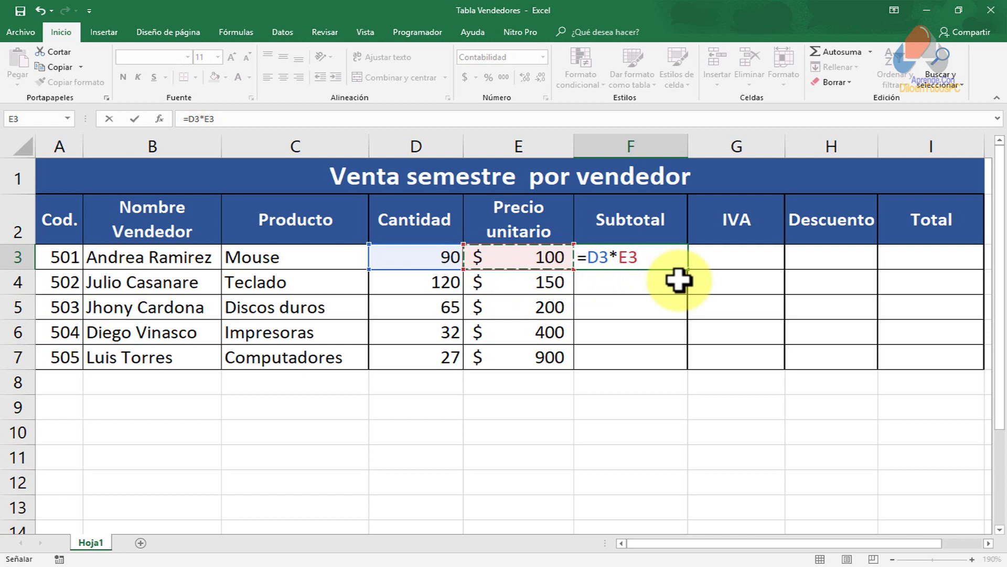
key("Return")
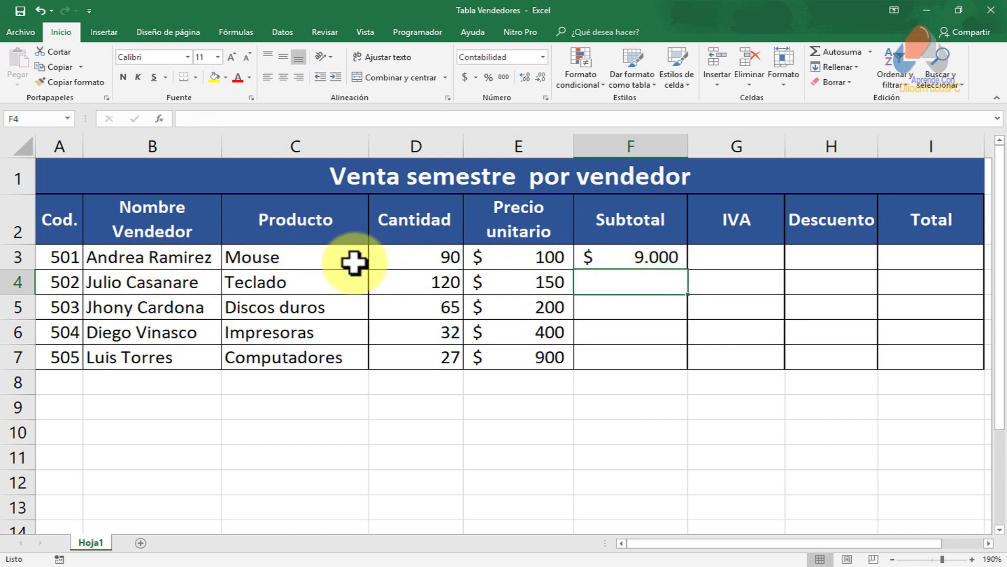
Copy the subtotal formula from F3 down through F7 for the remaining products.
left_click(606, 258)
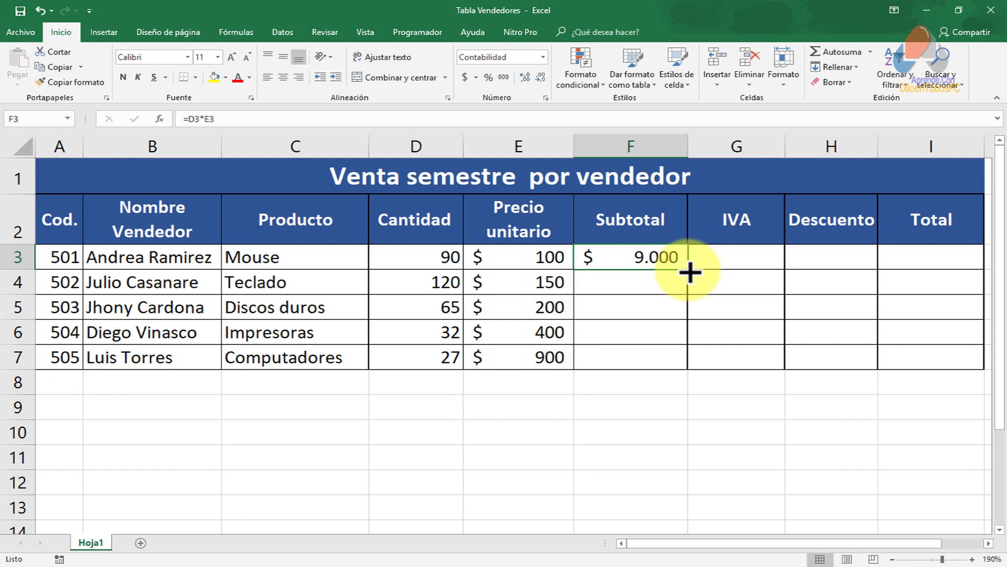
left_click_drag(690, 273, 681, 365)
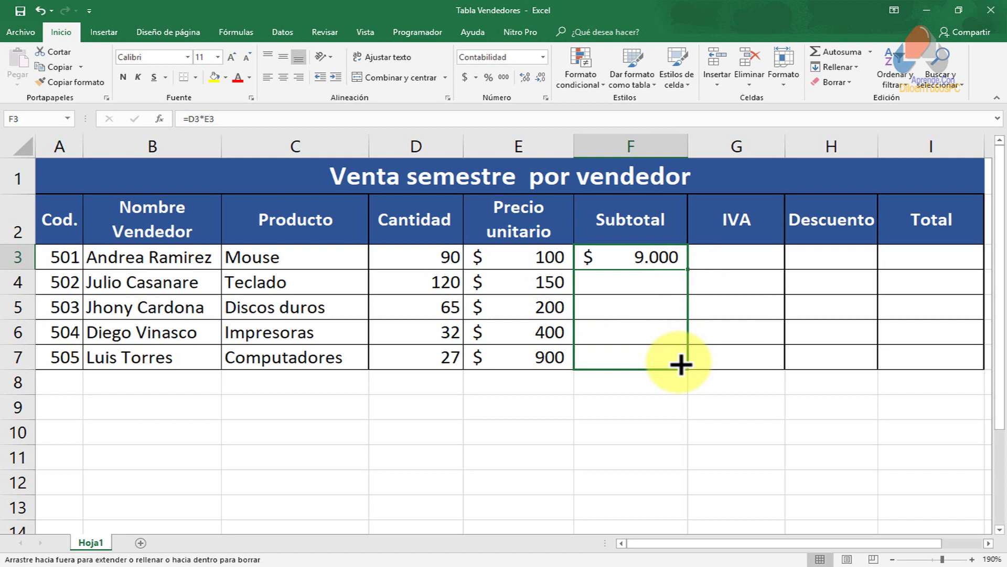
left_click_drag(681, 365, 681, 365)
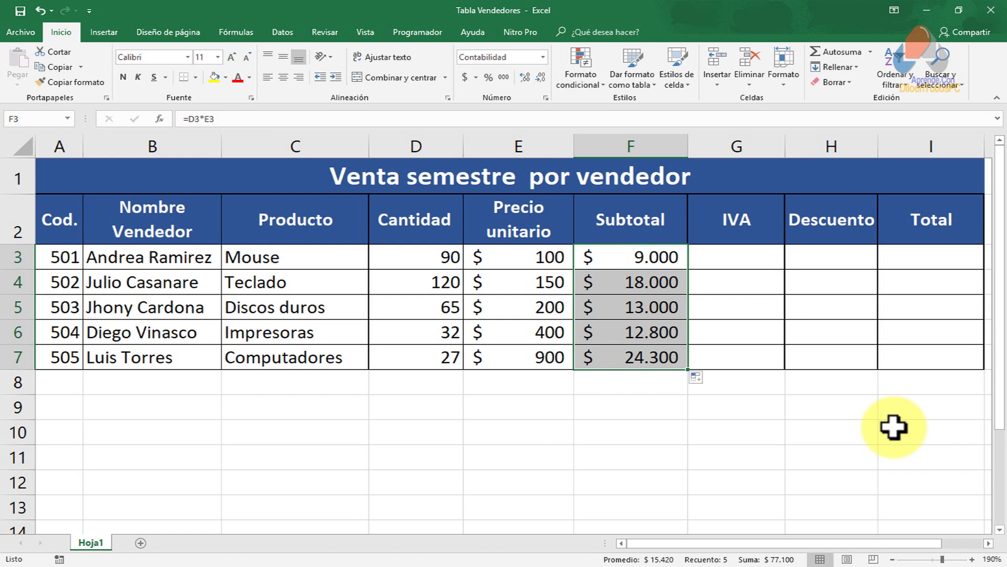
Inspect the copied Subtotal formulas in F3 to F6 to check which quantity and unit price cells each row references.
double_click(643, 259)
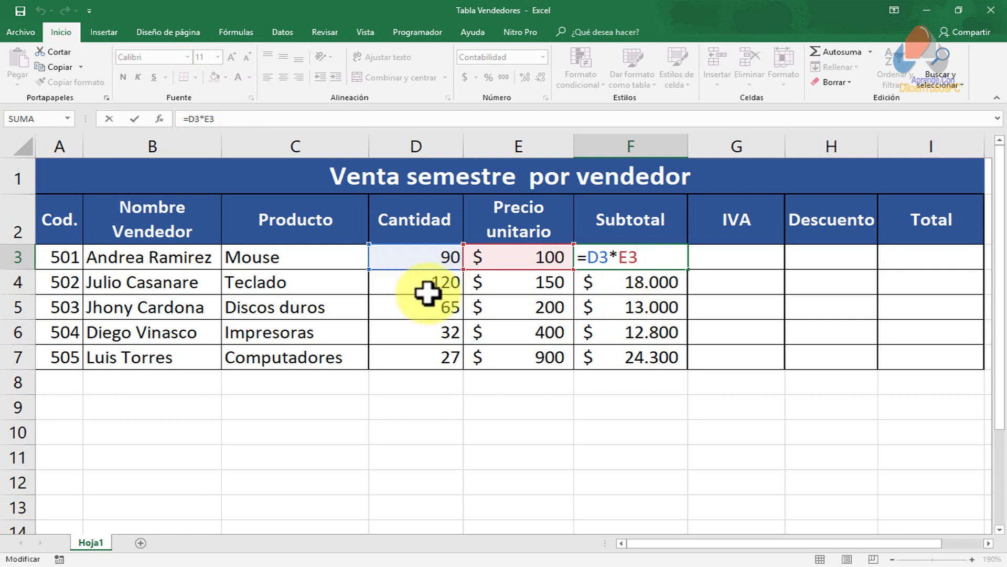
double_click(626, 283)
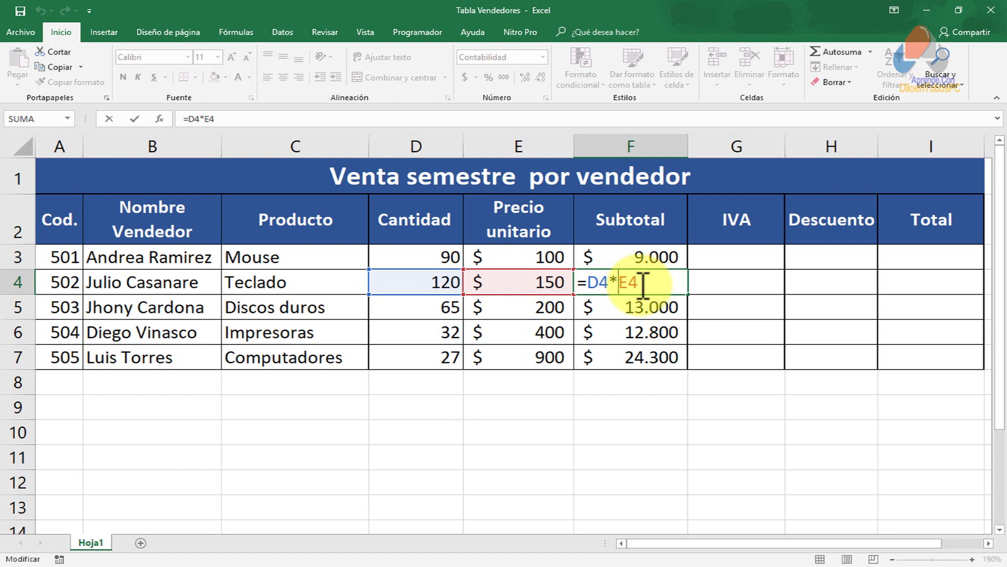
key("ctrl+Return")
double_click(623, 315)
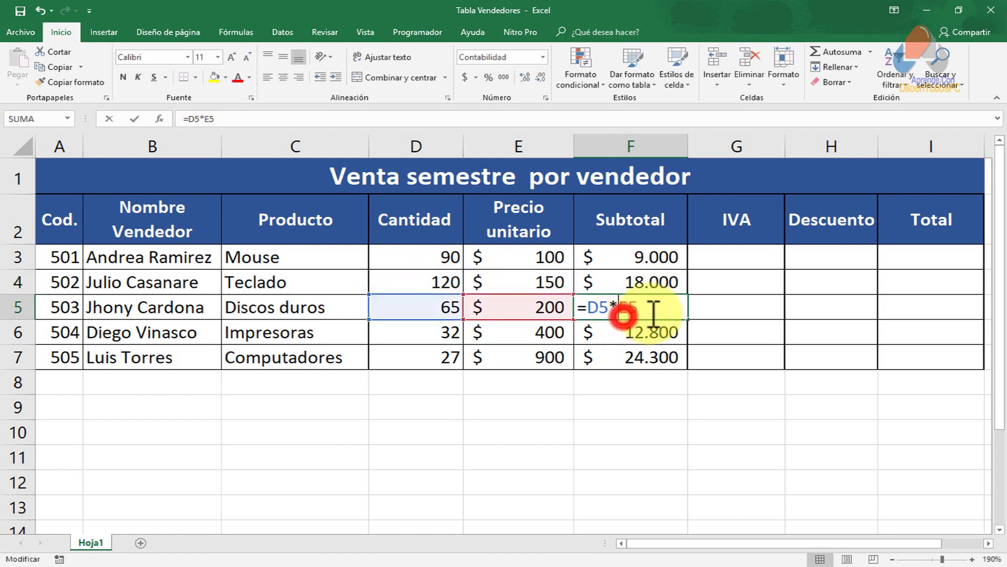
key("Return")
double_click(641, 333)
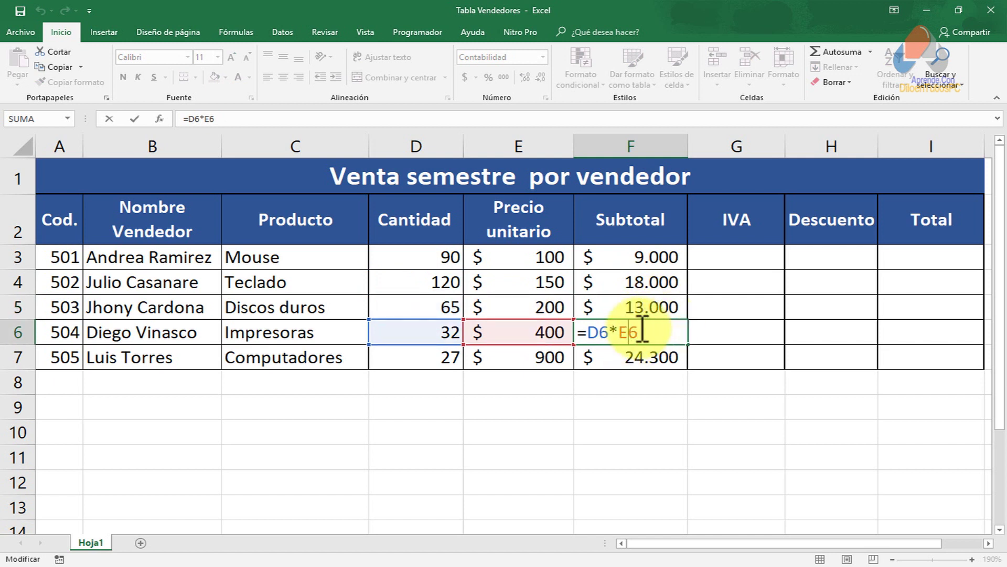
key("ctrl+Return")
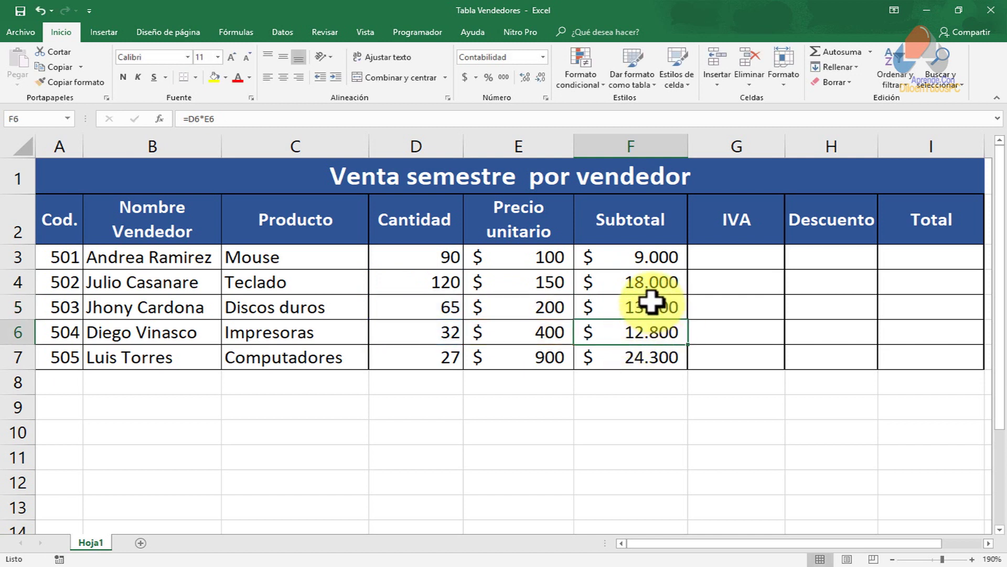
left_click(666, 286)
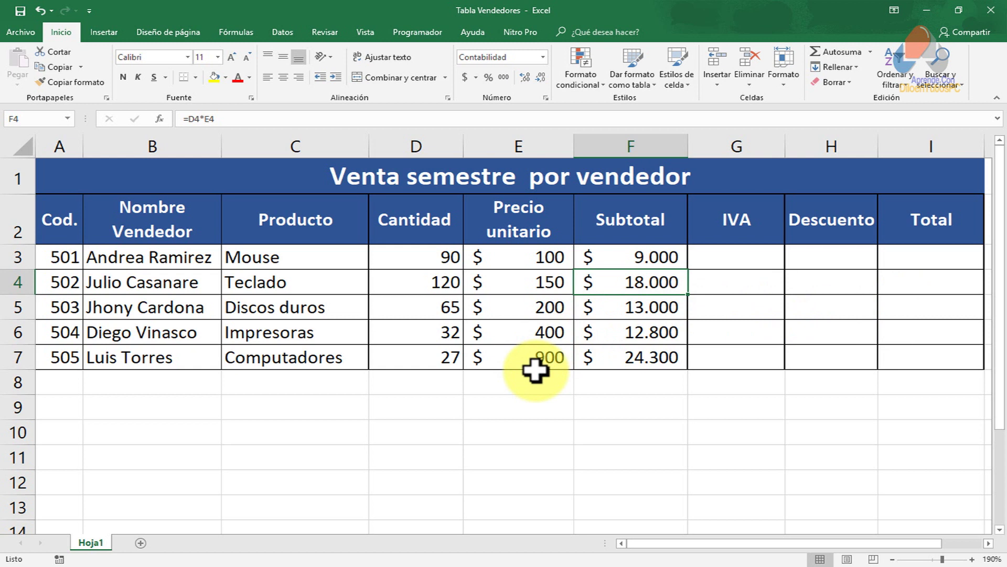
double_click(665, 286)
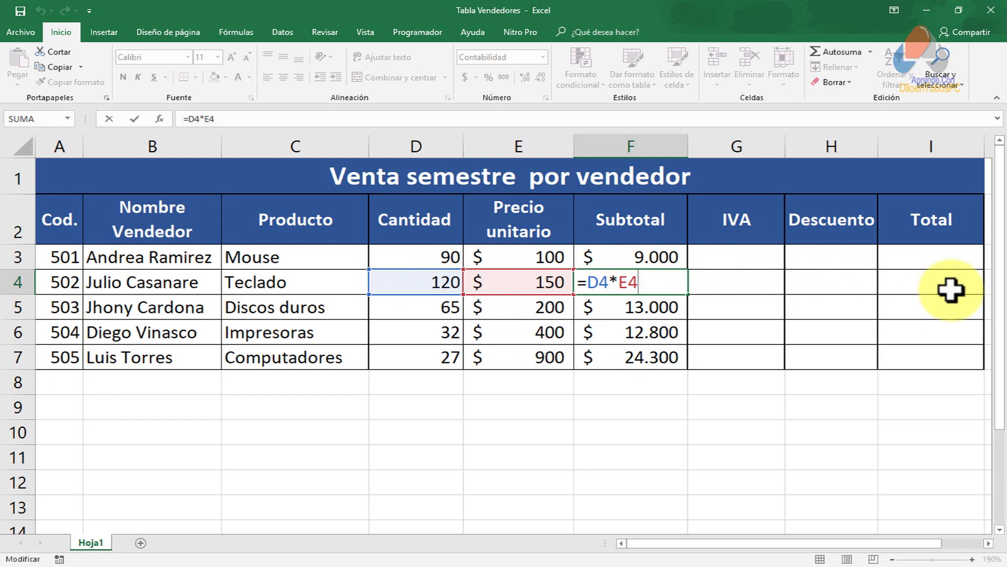
key("Return")
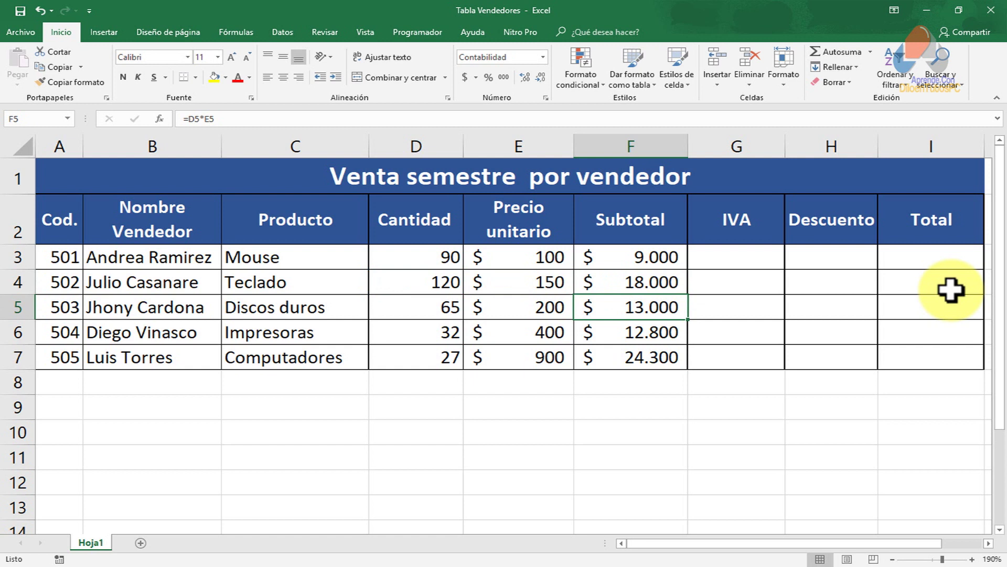
Calculate the IVA for the Mouse row in G3 as 19% of its subtotal with the formula =F3*19%.
left_click_drag(727, 255, 737, 356)
left_click(732, 257)
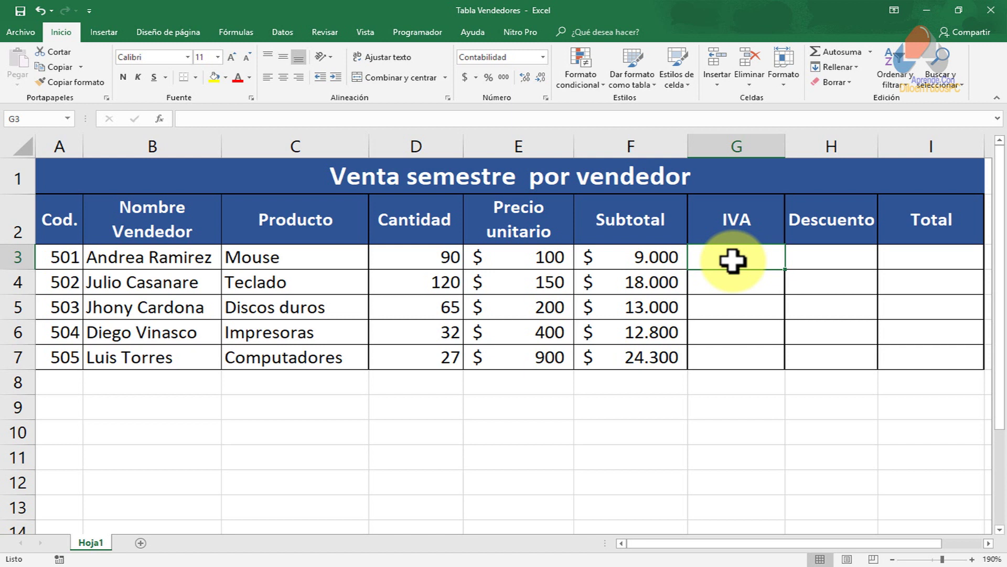
double_click(733, 261)
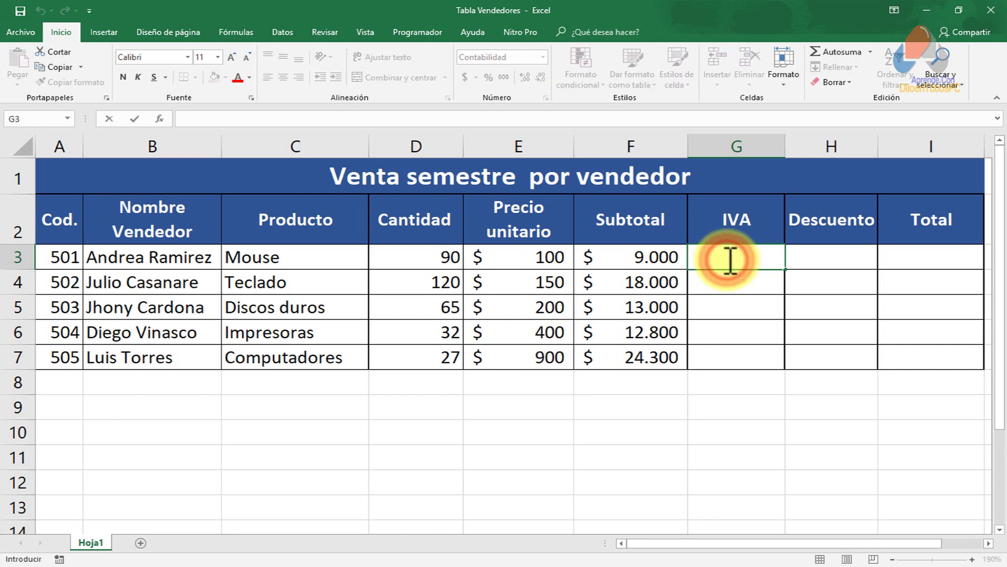
type("=")
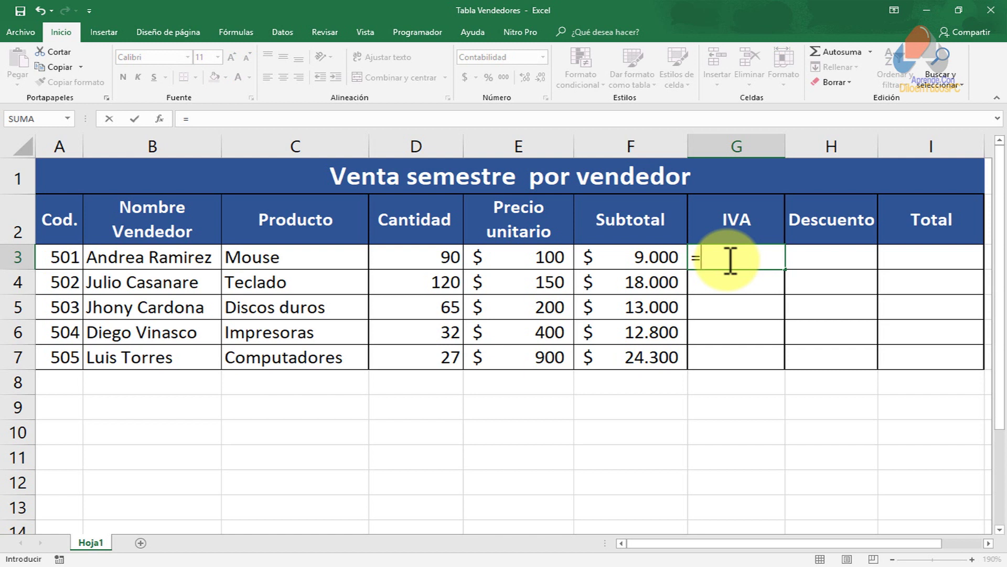
left_click(649, 256)
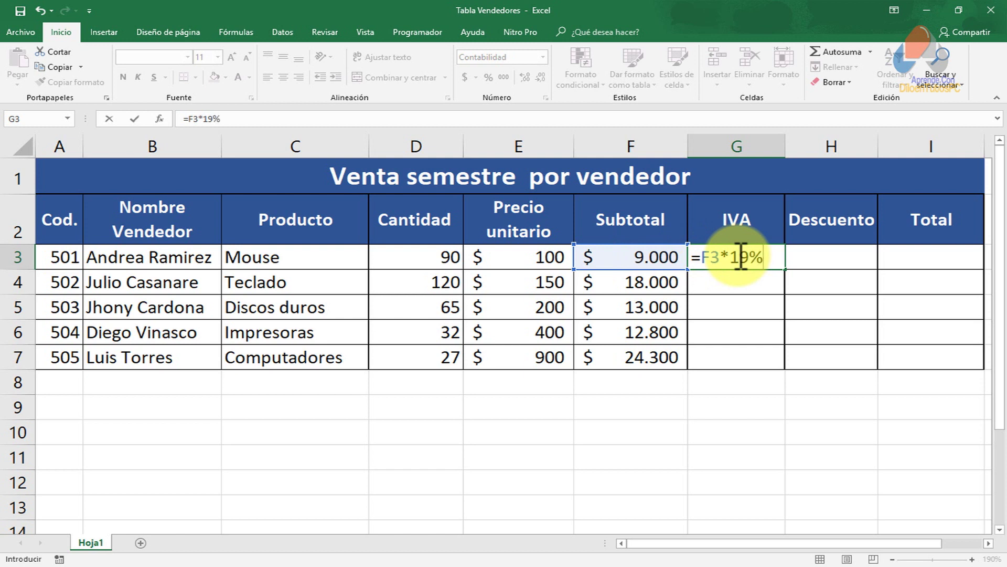
key("Return")
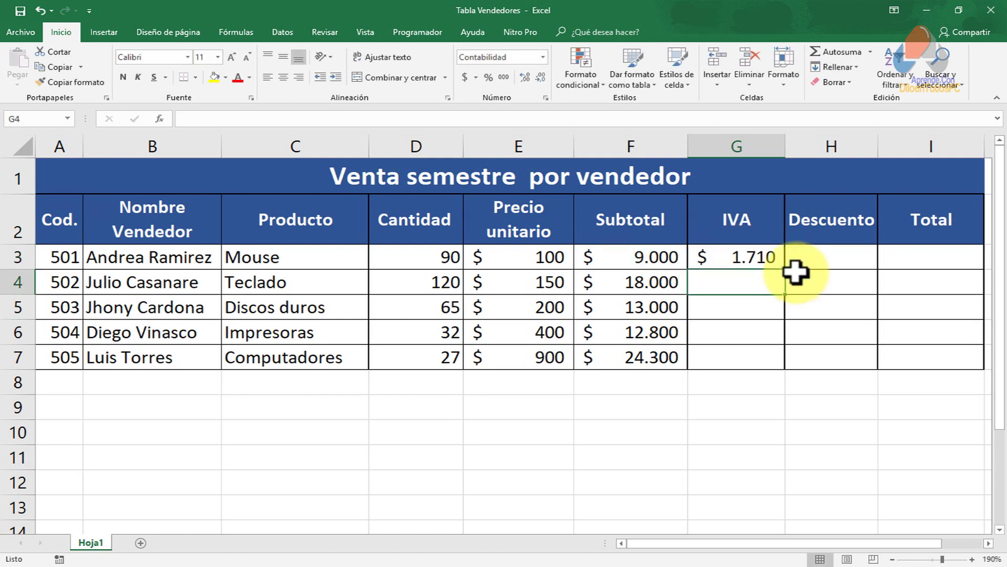
Review the 19% rate in G3's IVA formula and copy the formula down through G7.
double_click(731, 258)
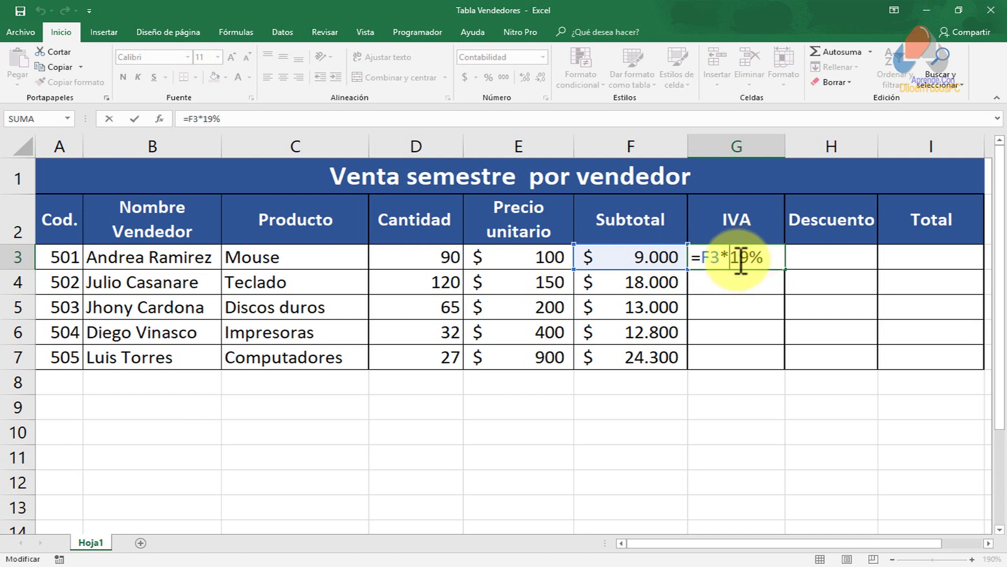
left_click_drag(731, 257, 770, 258)
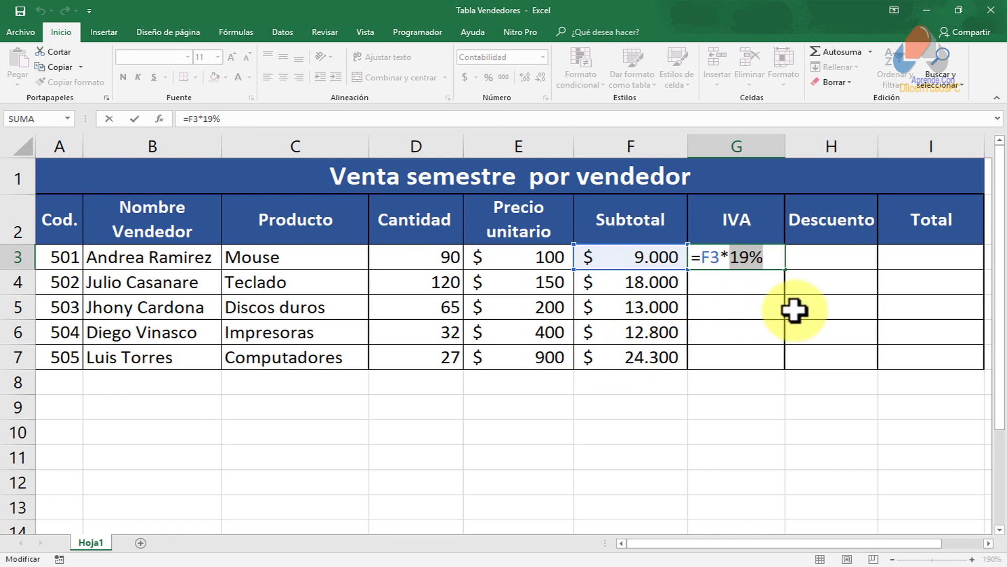
key("Return")
key("Up")
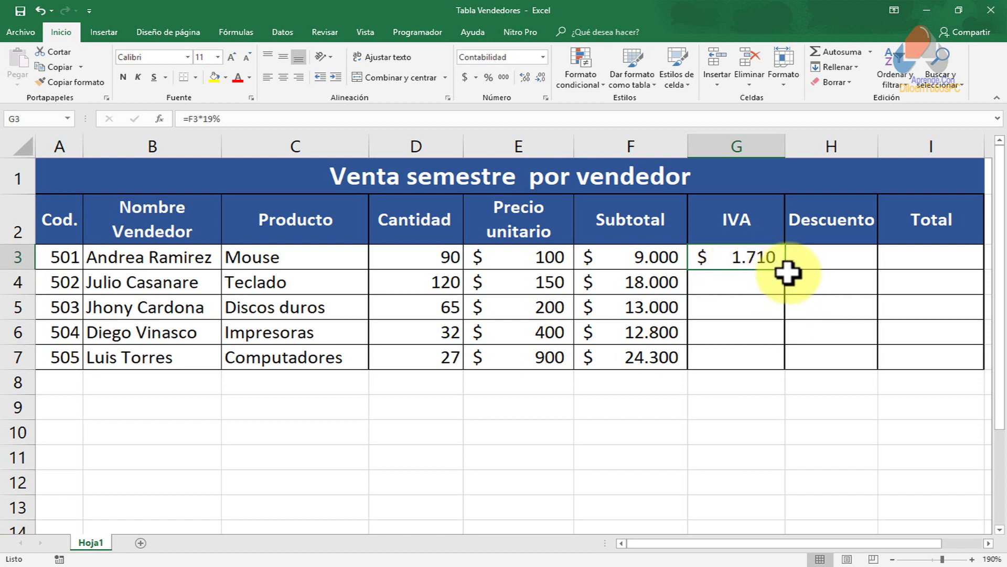
left_click_drag(787, 272, 787, 371)
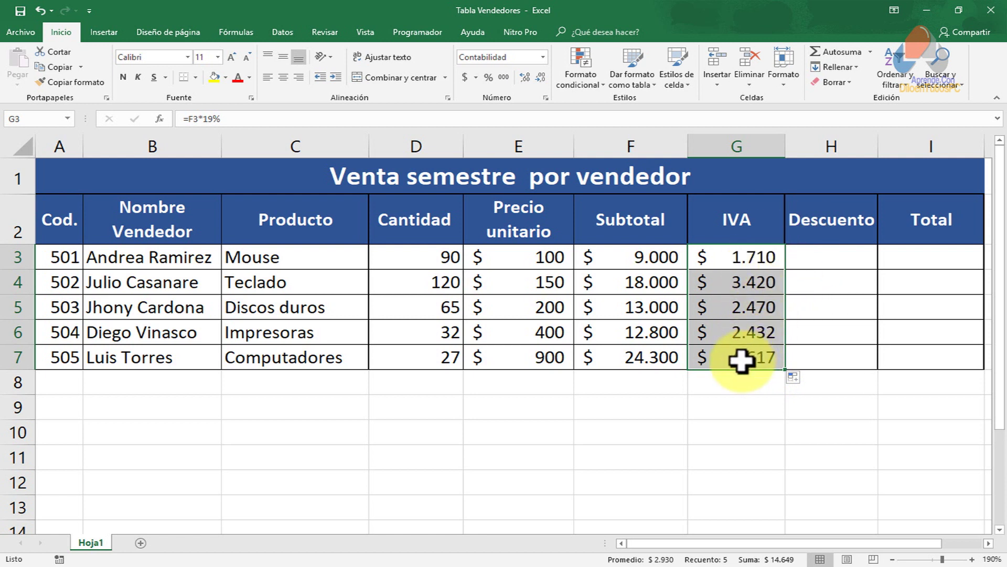
Inspect the copied IVA formulas in G4, G5 and G7 to check which subtotal cell and rate each one uses.
double_click(738, 281)
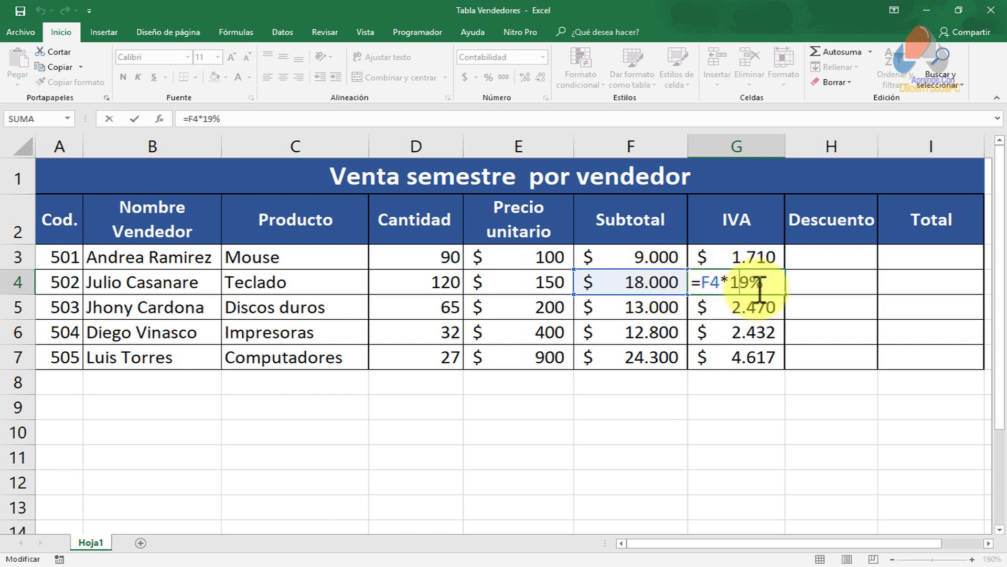
key("Return")
double_click(743, 307)
key("Return")
double_click(744, 357)
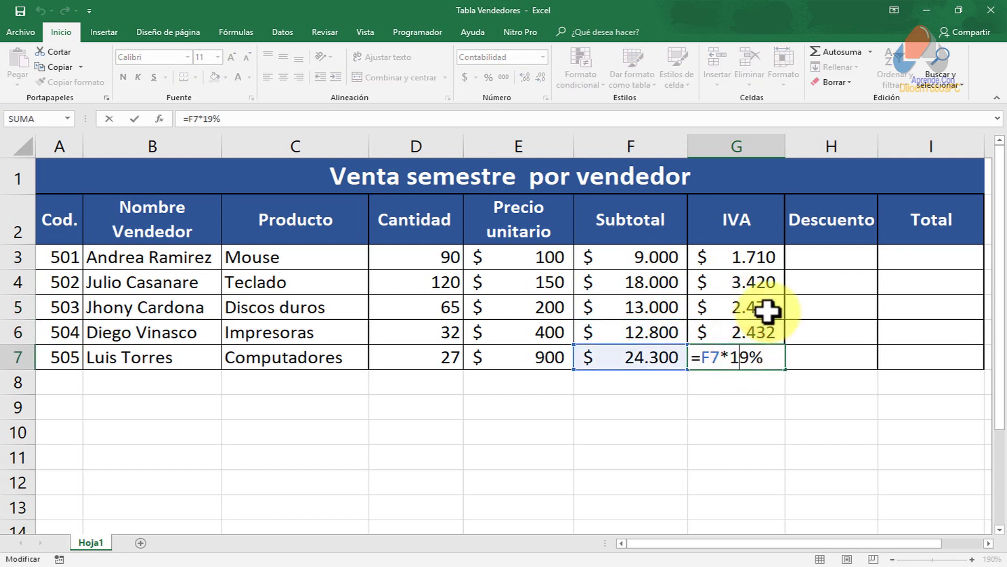
key("ctrl+Return")
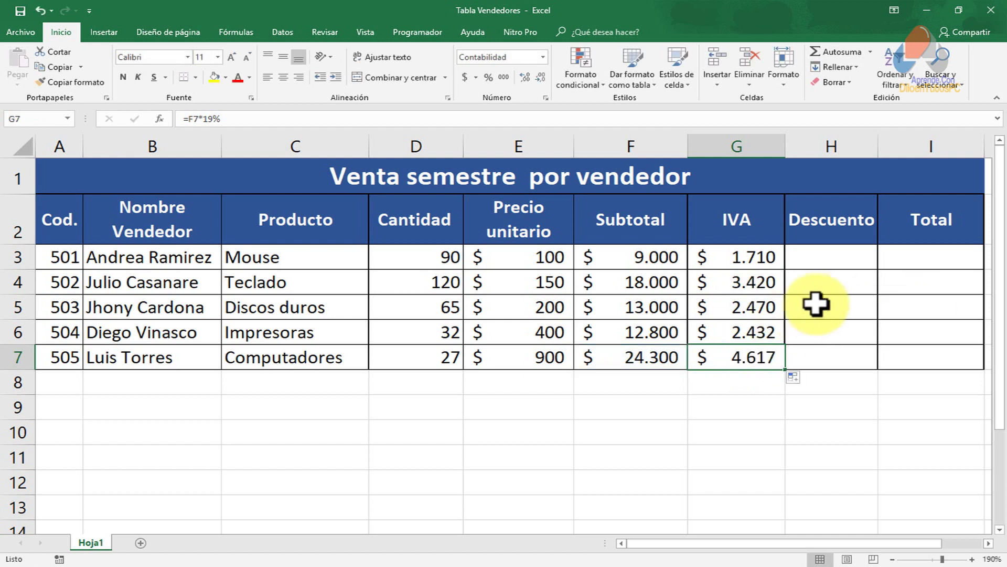
Add an IVA rate entry below the table with the label IVA in B9 and 19% in C9.
left_click(108, 412)
left_click(140, 432)
left_click(145, 401)
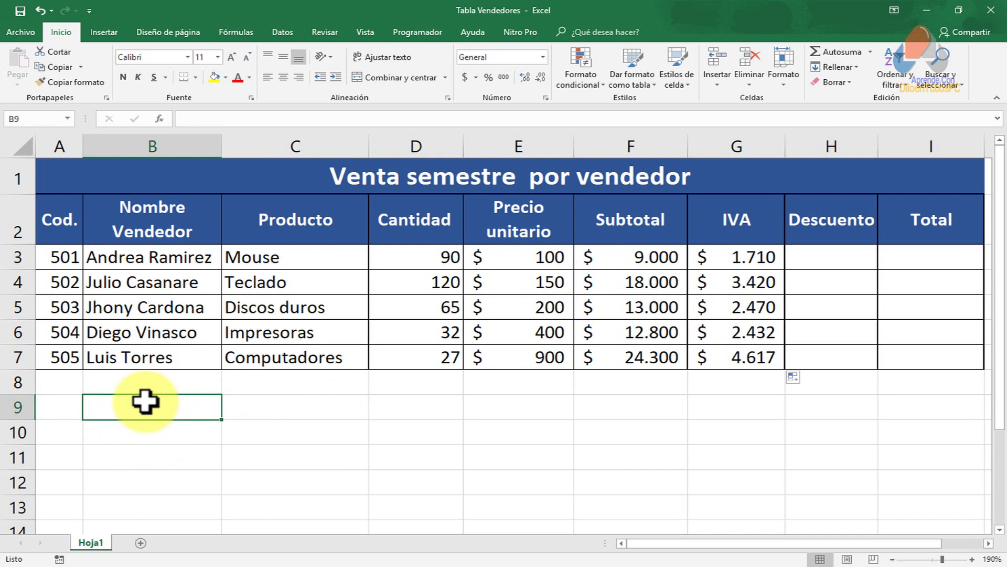
type("i")
key("Tab")
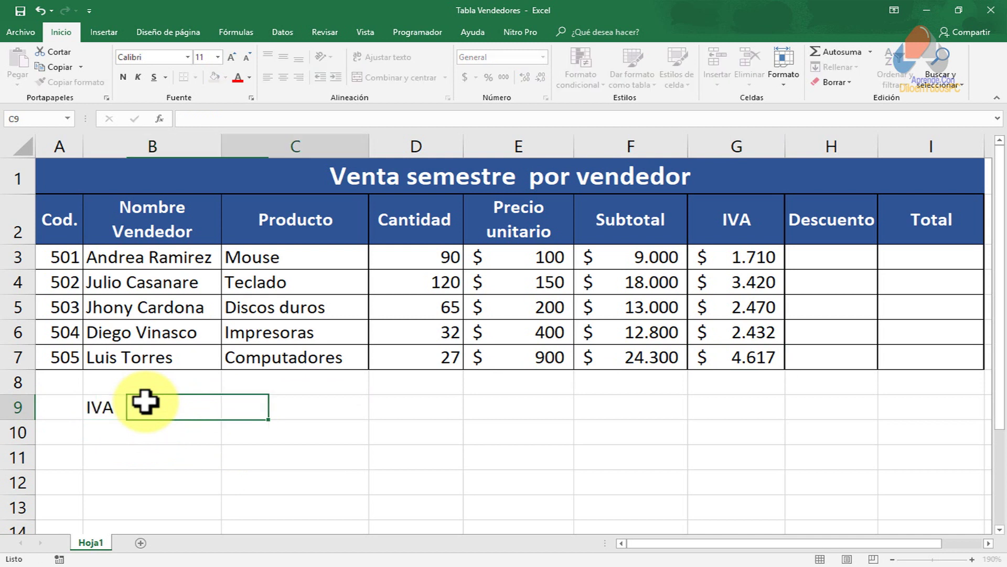
type("19")
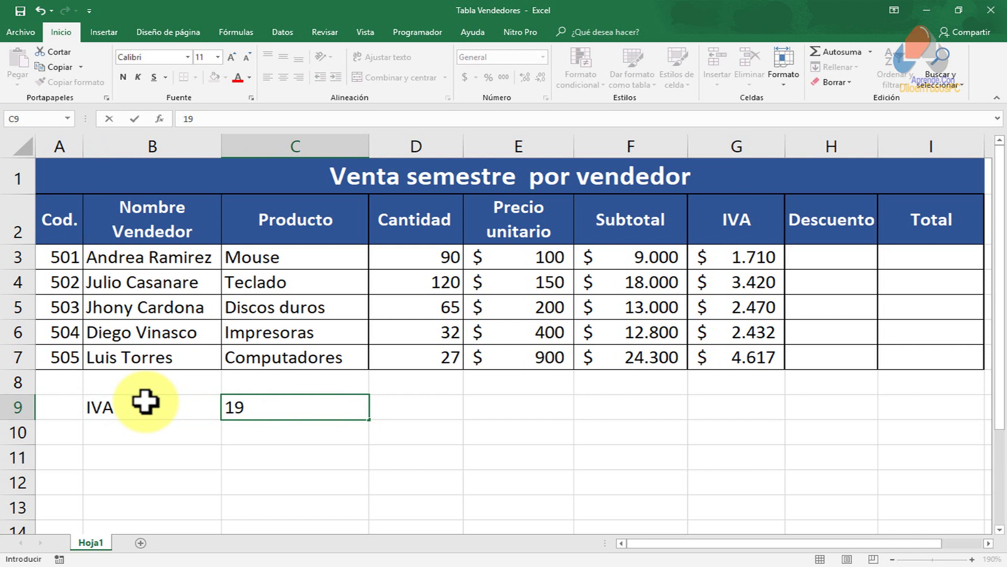
key("Return")
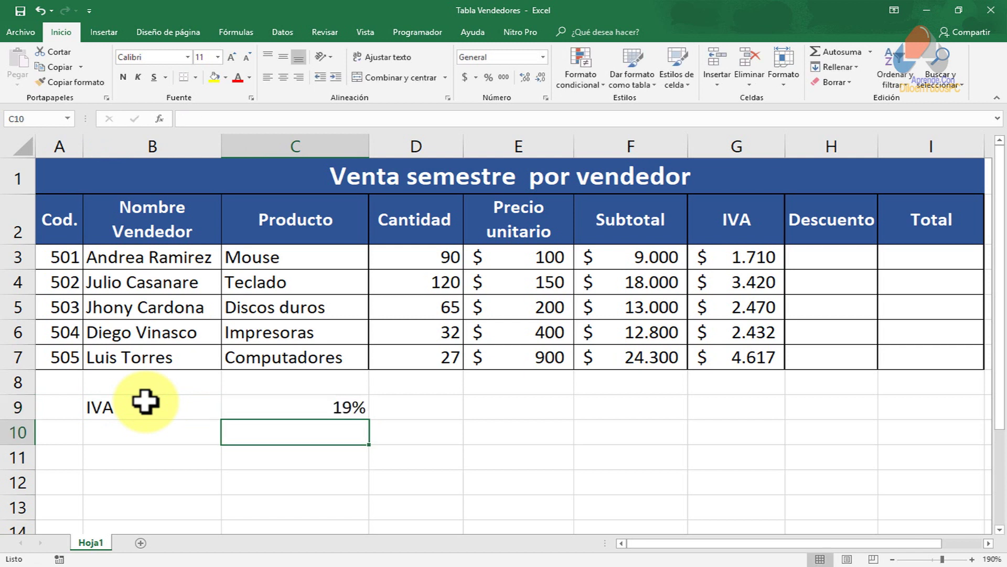
Fill the IVA label cell B9 with the standard medium blue color.
left_click(116, 404)
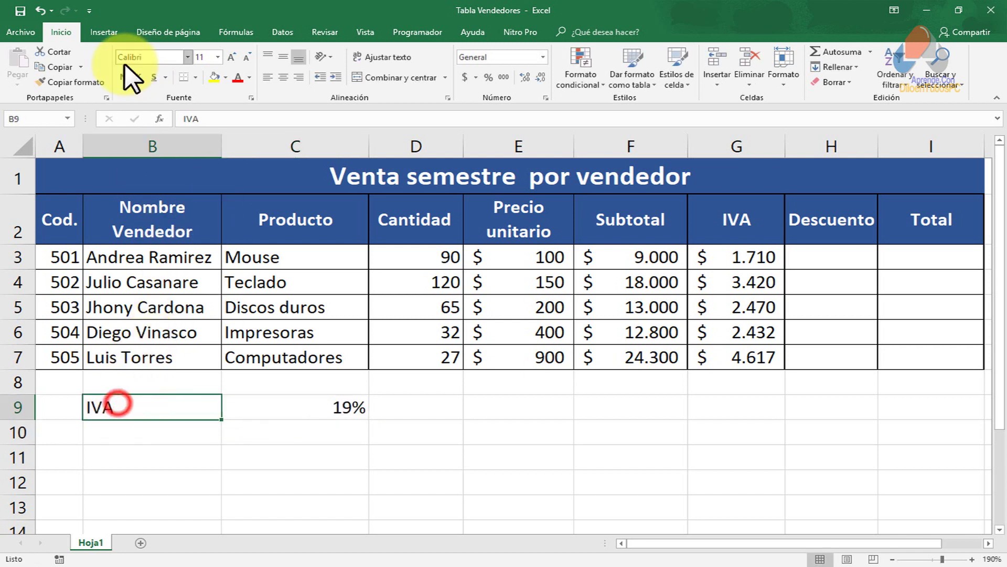
left_click(225, 76)
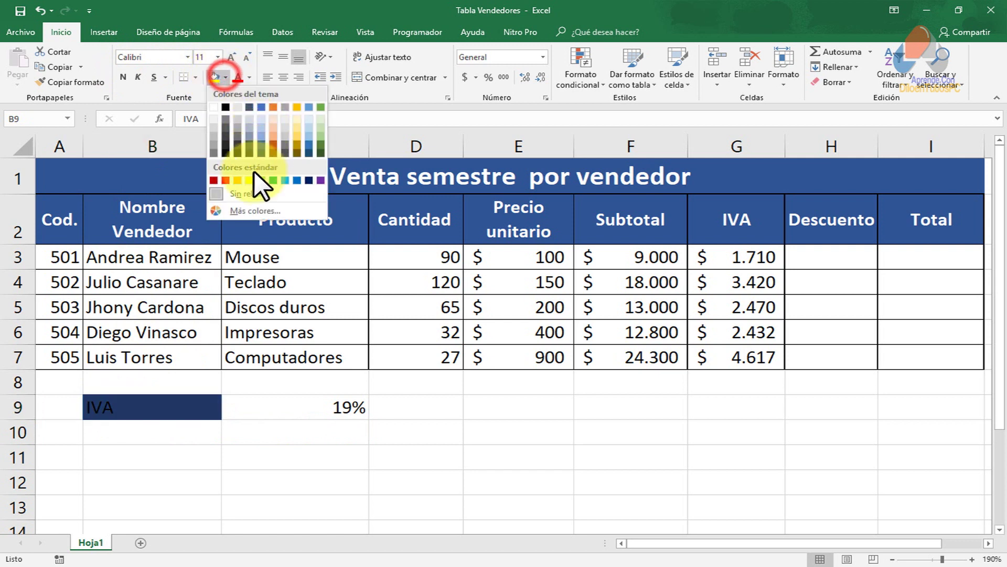
left_click(295, 179)
left_click(284, 408)
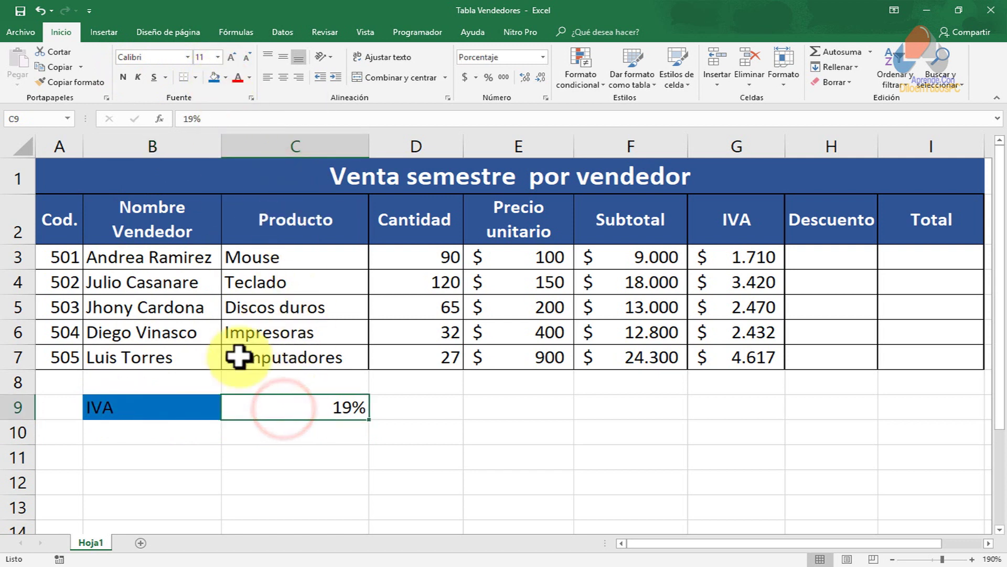
Apply all borders to the IVA label and rate cells B9:C9.
left_click_drag(139, 404, 315, 414)
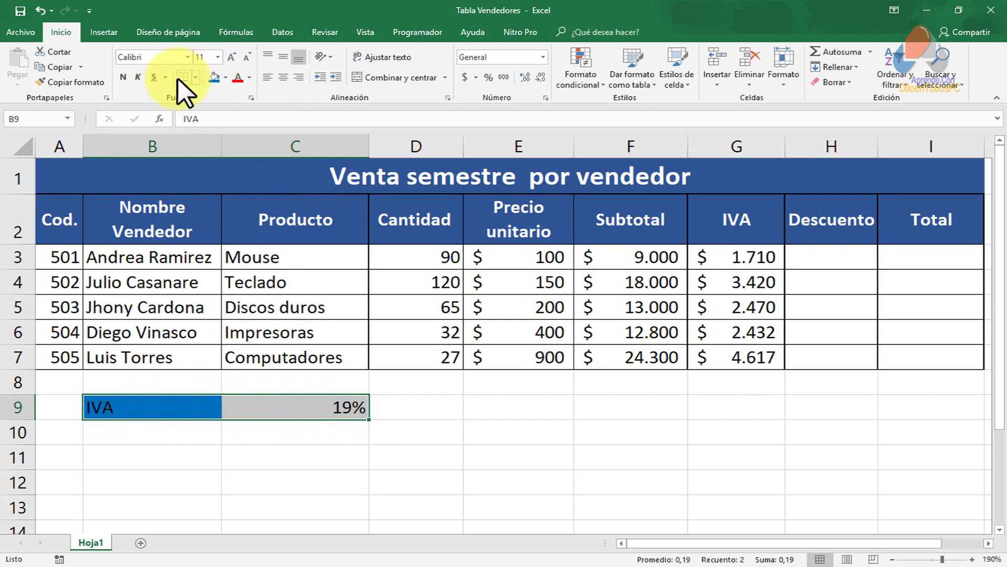
left_click(199, 75)
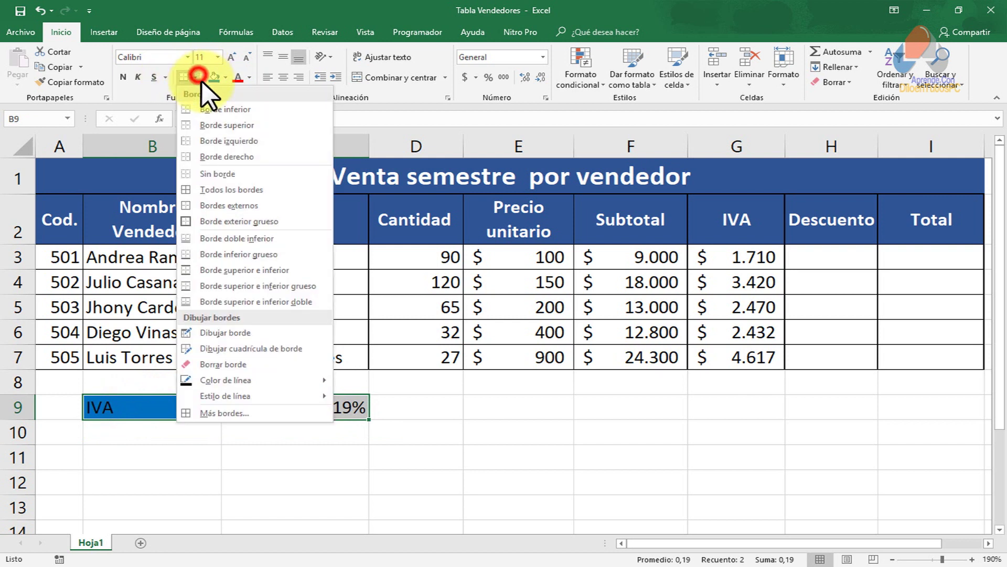
left_click(229, 190)
left_click(470, 410)
left_click(191, 410)
left_click(308, 409)
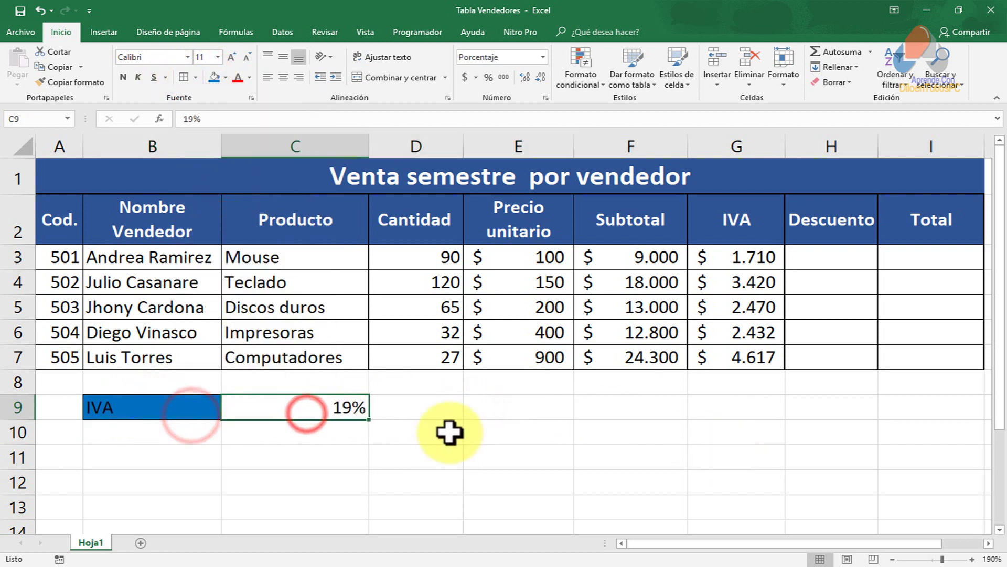
Clear the IVA formulas from G3 through G7.
left_click_drag(734, 257, 726, 353)
left_click_drag(720, 254, 722, 354)
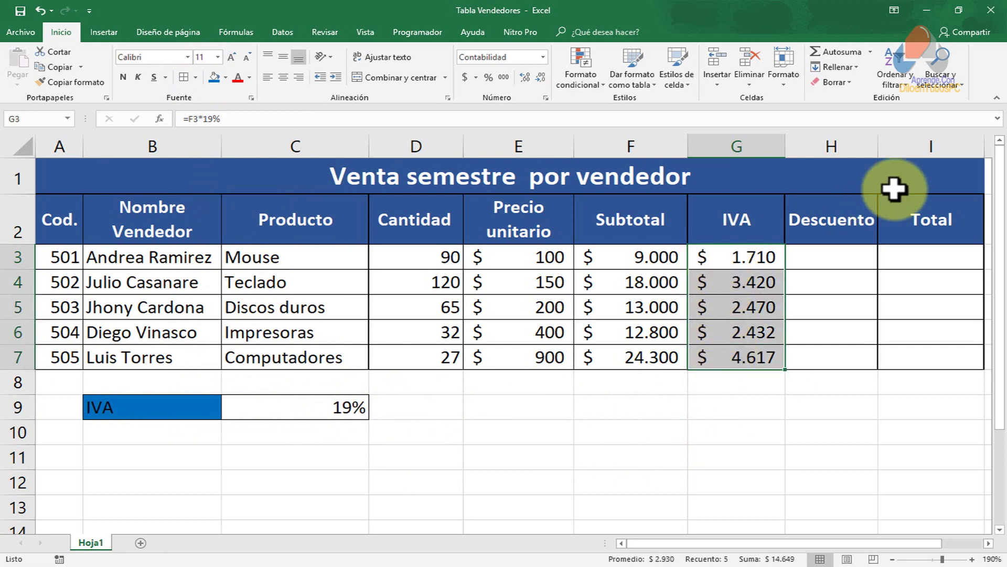
key("Delete")
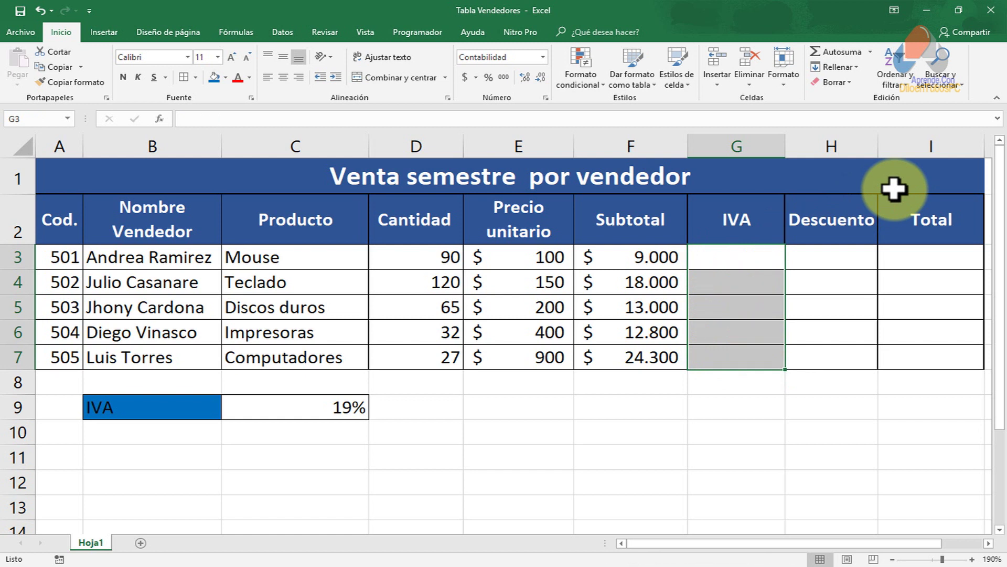
Start the Mouse row's IVA formula in G3 as =F3*C9, multiplying its subtotal by the rate cell.
left_click(717, 256)
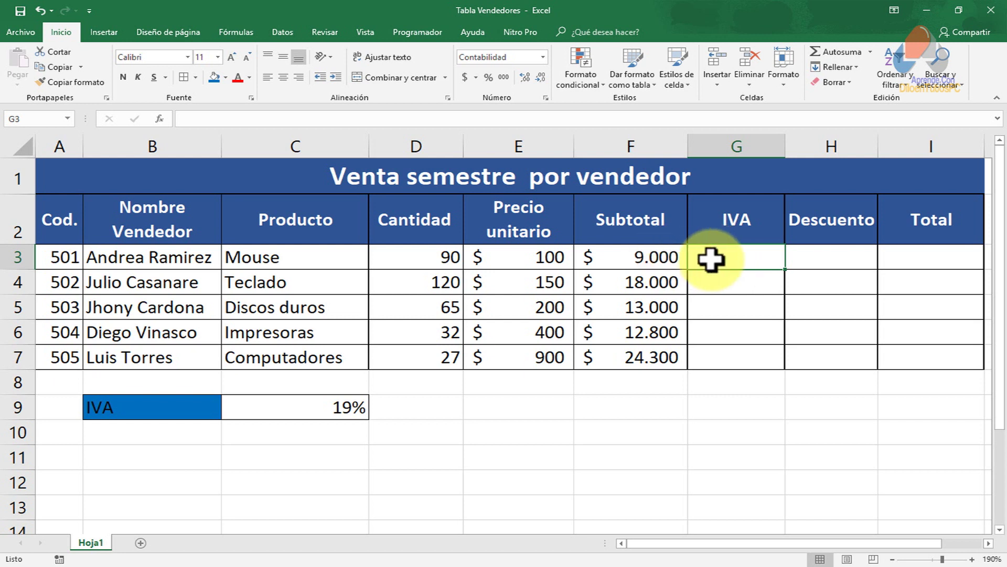
type("=")
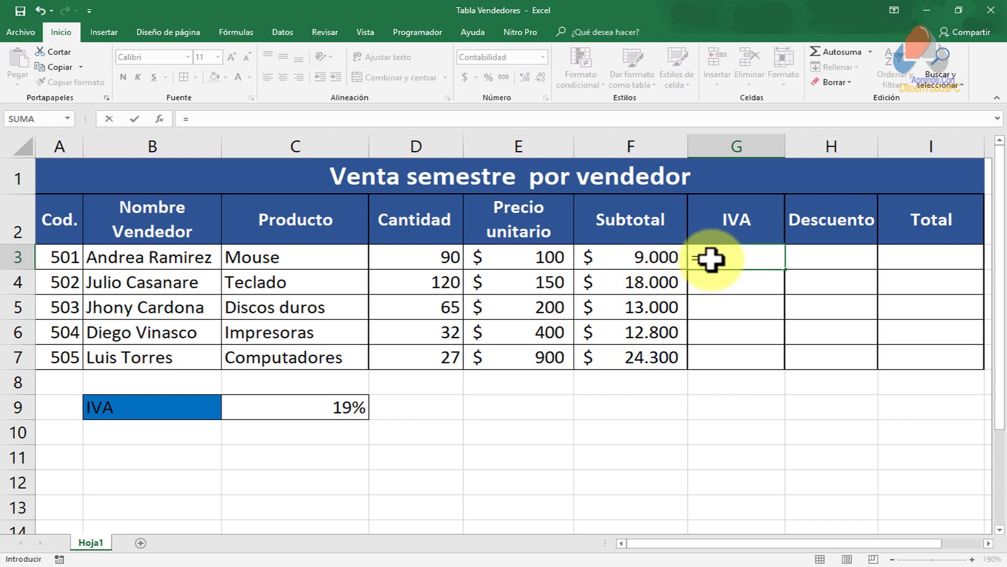
left_click(627, 260)
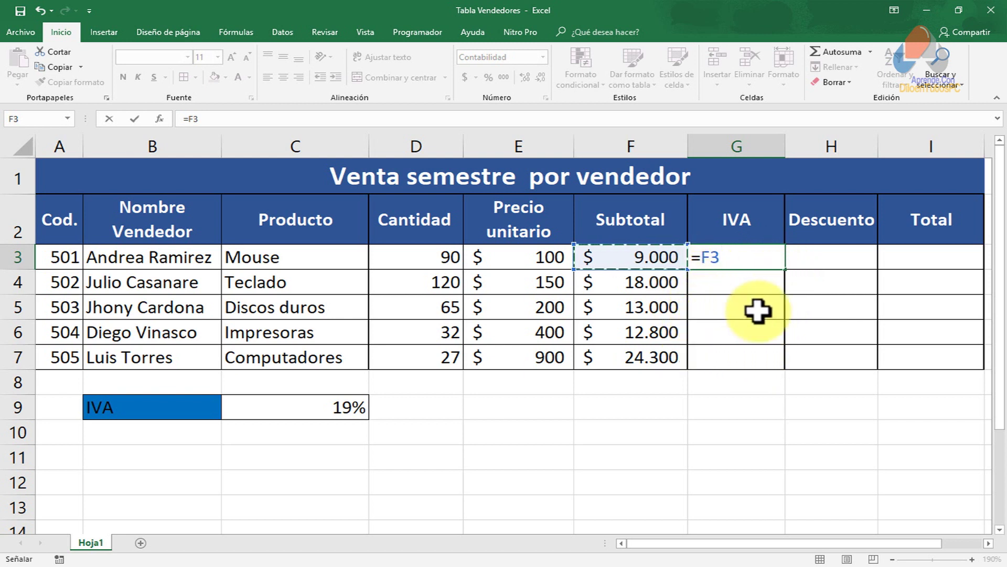
type("*")
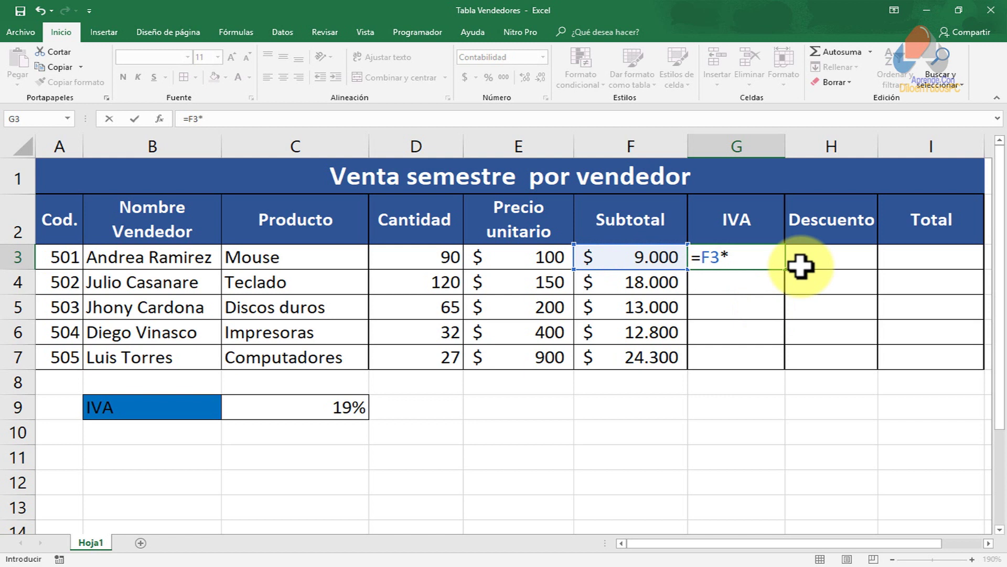
left_click(302, 413)
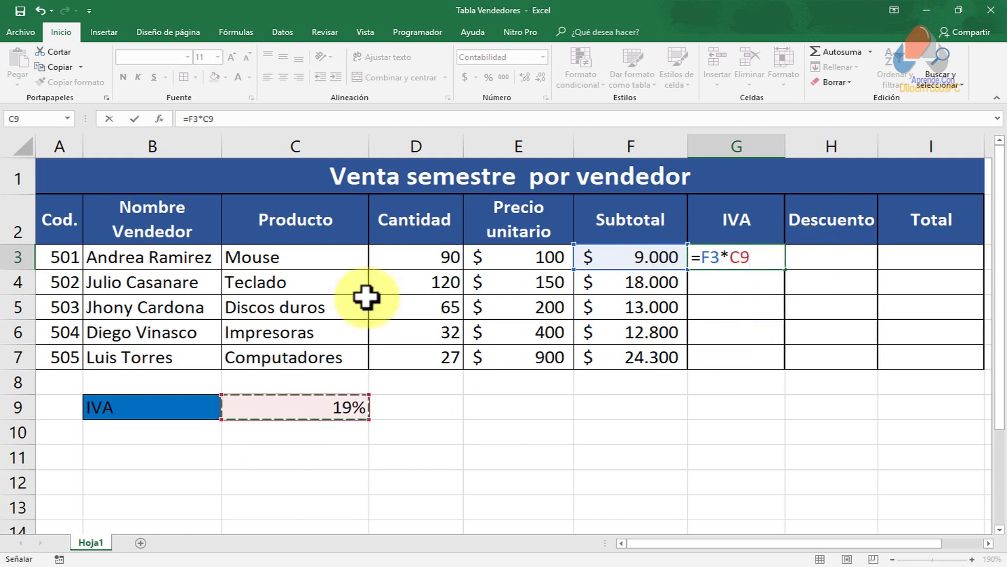
Make the rate reference in G3's formula absolute so it reads =F3*$C$9, and enter the formula.
left_click(730, 257)
left_click_drag(730, 257, 755, 257)
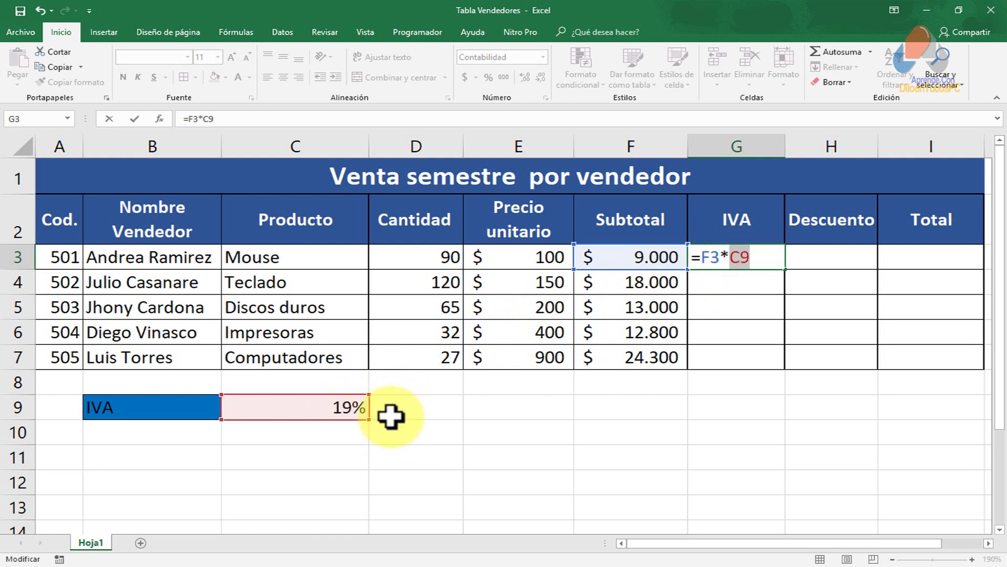
left_click(740, 257)
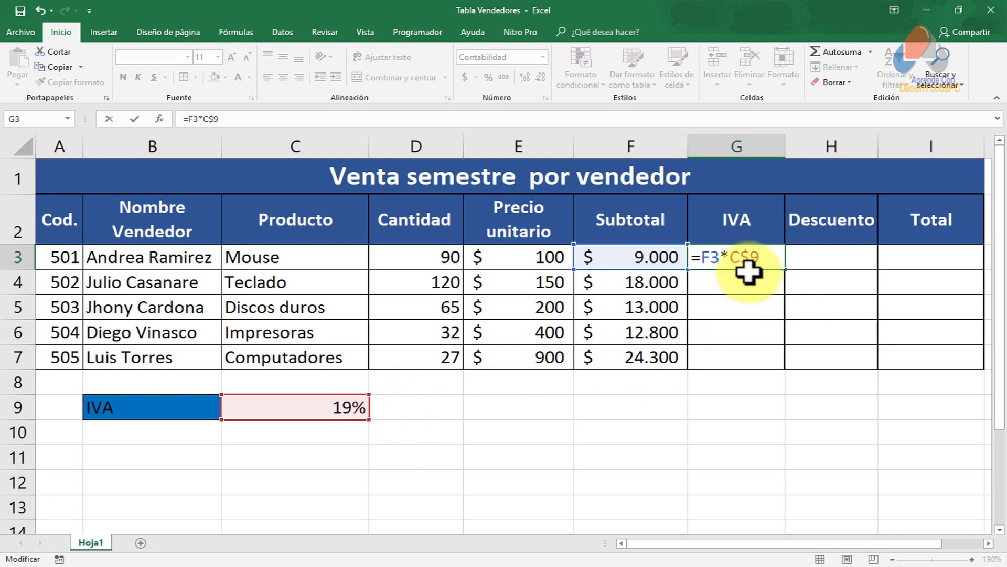
left_click(728, 257)
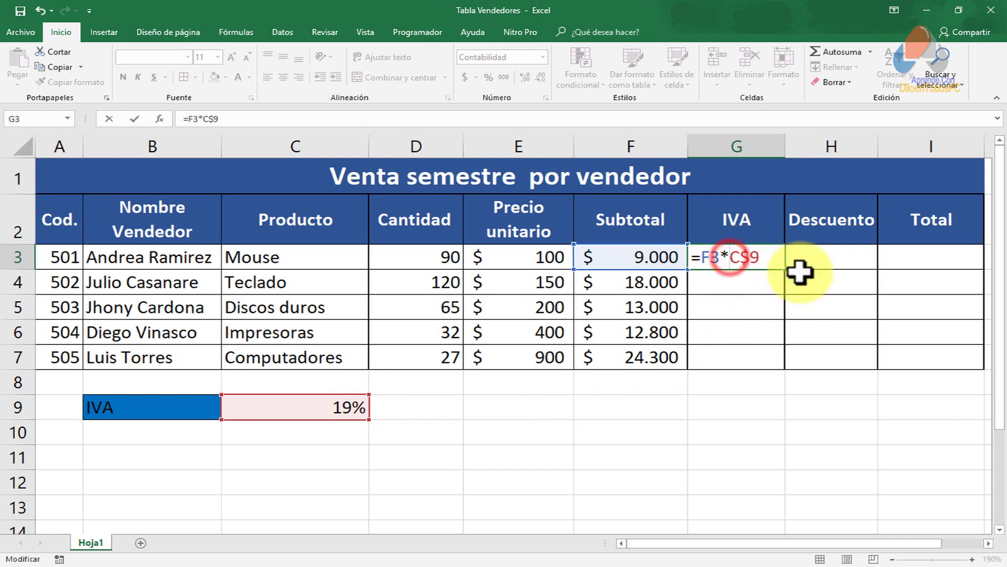
type("$")
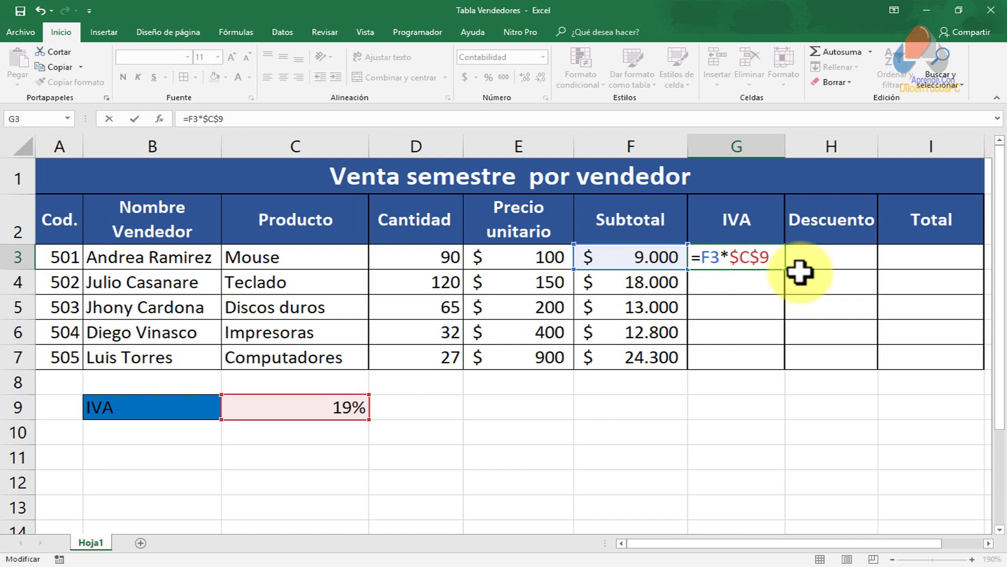
key("Return")
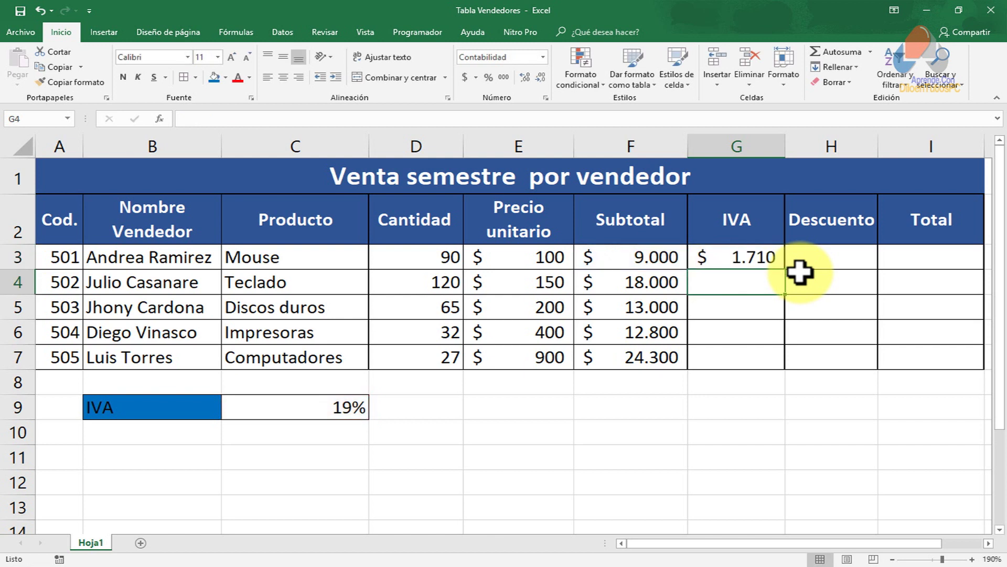
Review the cell references in G3's IVA formula and copy the formula down through G7.
double_click(735, 257)
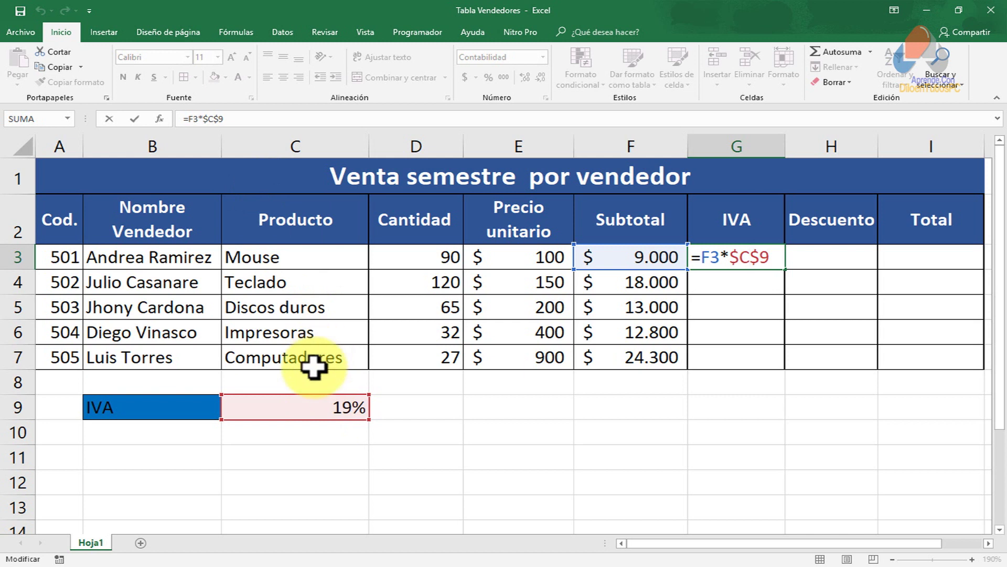
key("Return")
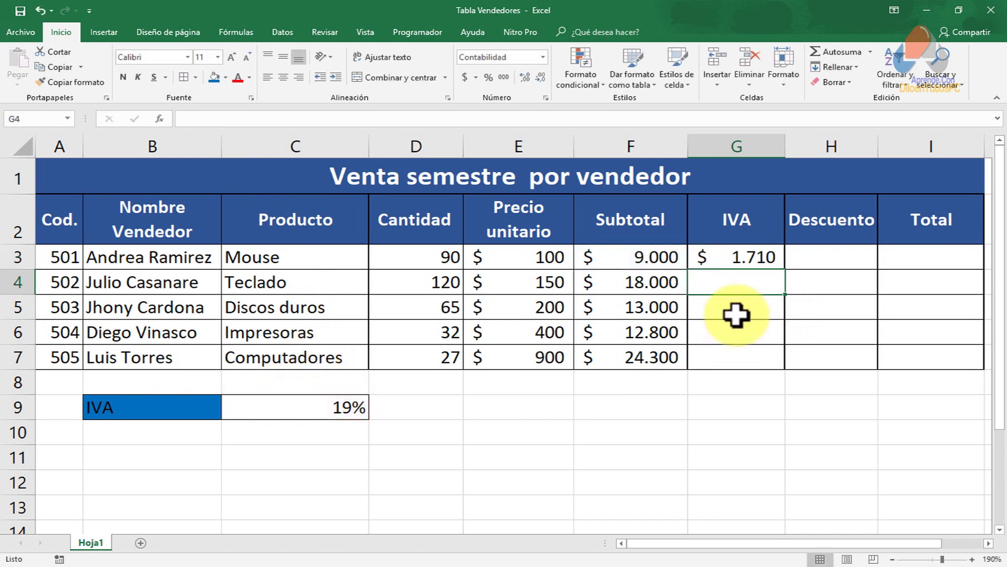
left_click(740, 257)
left_click_drag(786, 269, 785, 368)
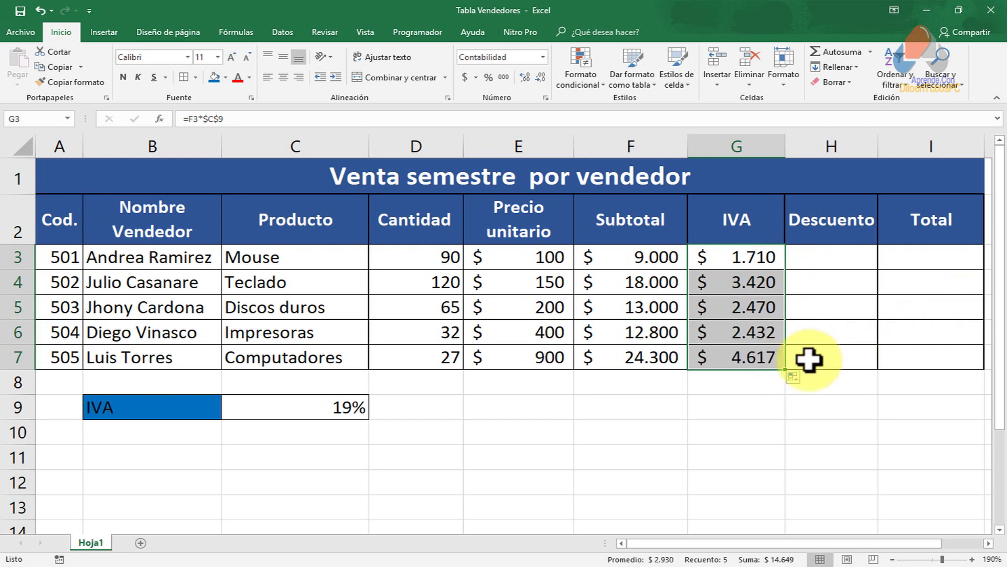
Inspect the IVA formulas in G3 to G6 to check each row's subtotal reference and the fixed reference to C9.
left_click(761, 284)
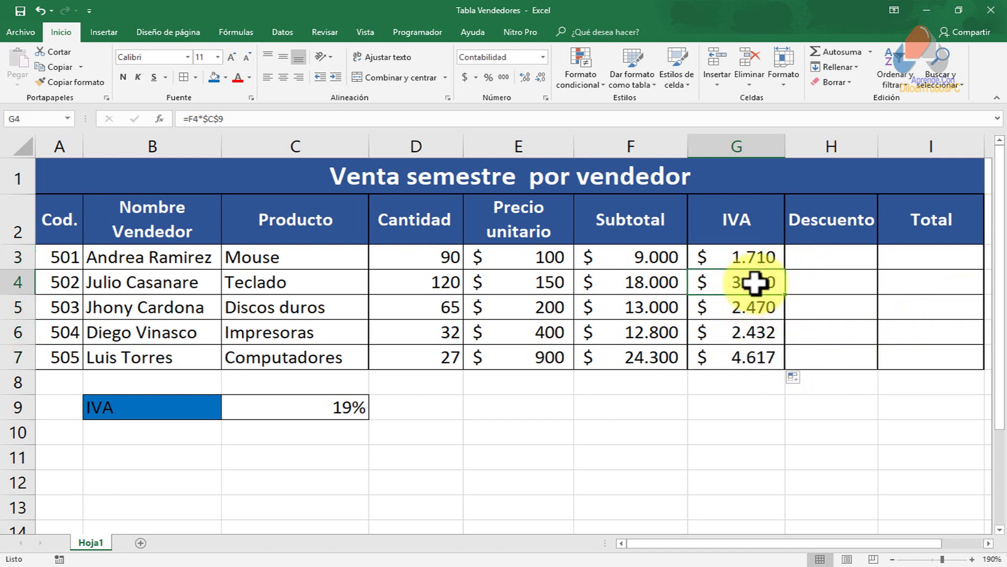
double_click(757, 283)
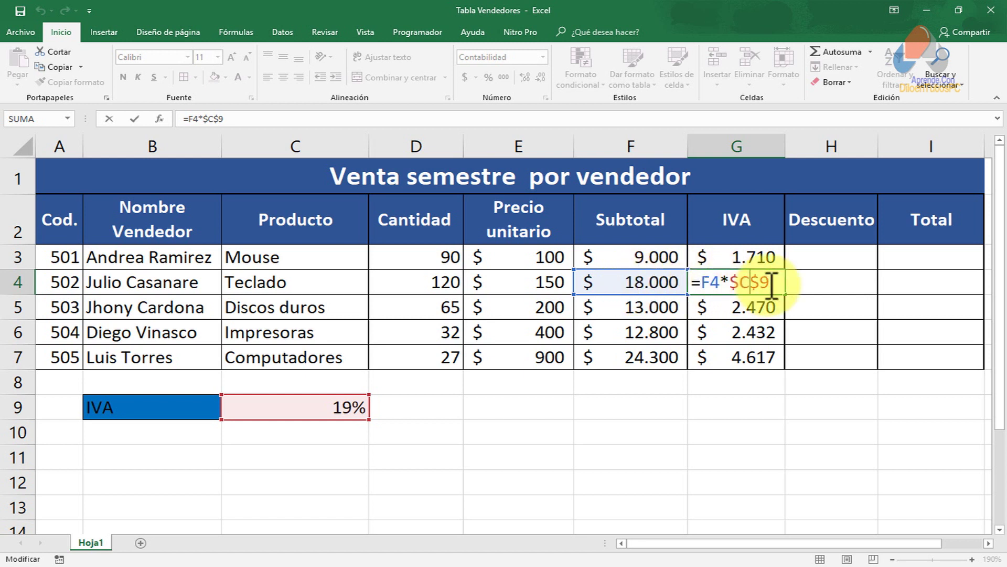
double_click(735, 309)
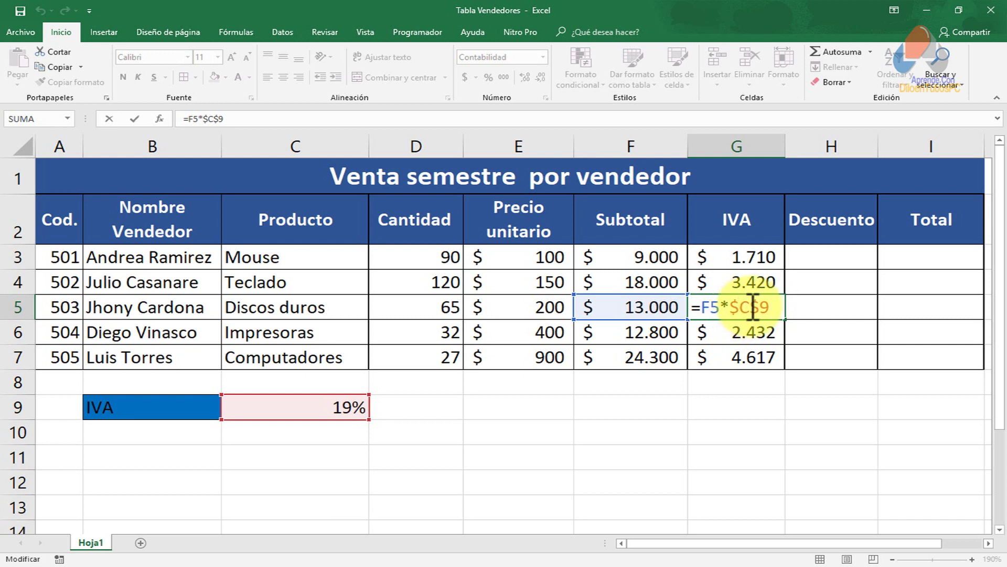
double_click(752, 333)
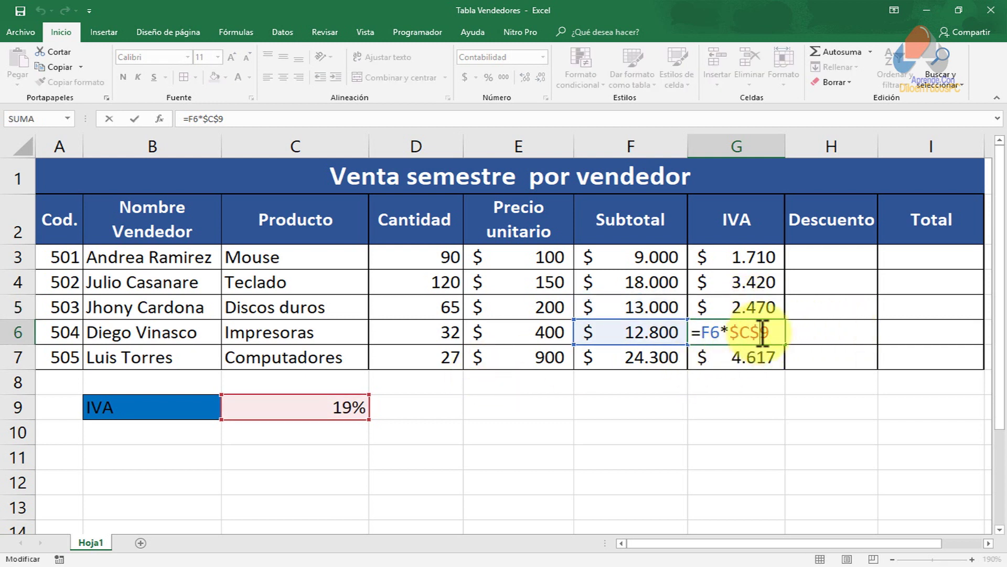
key("Return")
key("Up")
key("Up")
key("Up")
key("Up")
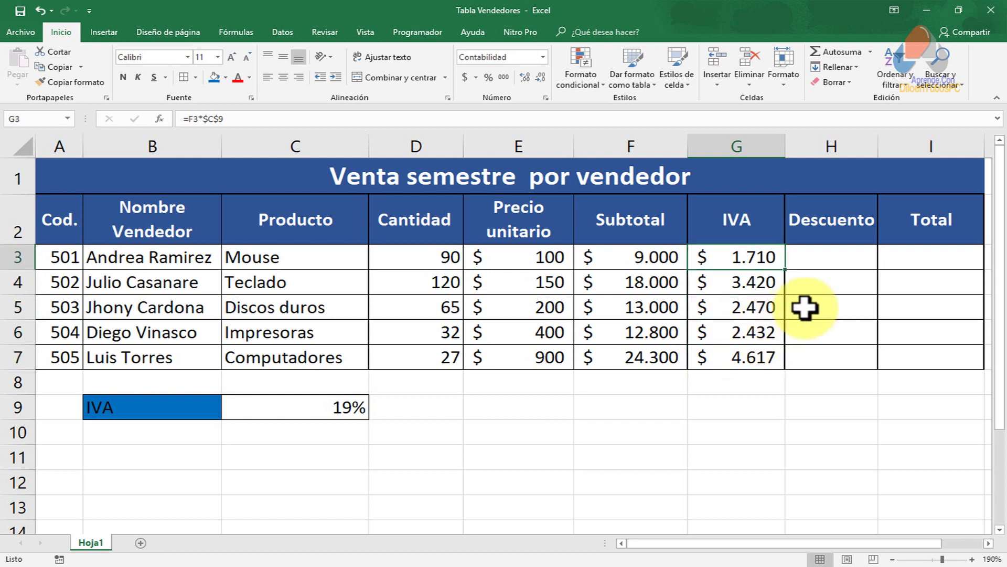
double_click(739, 258)
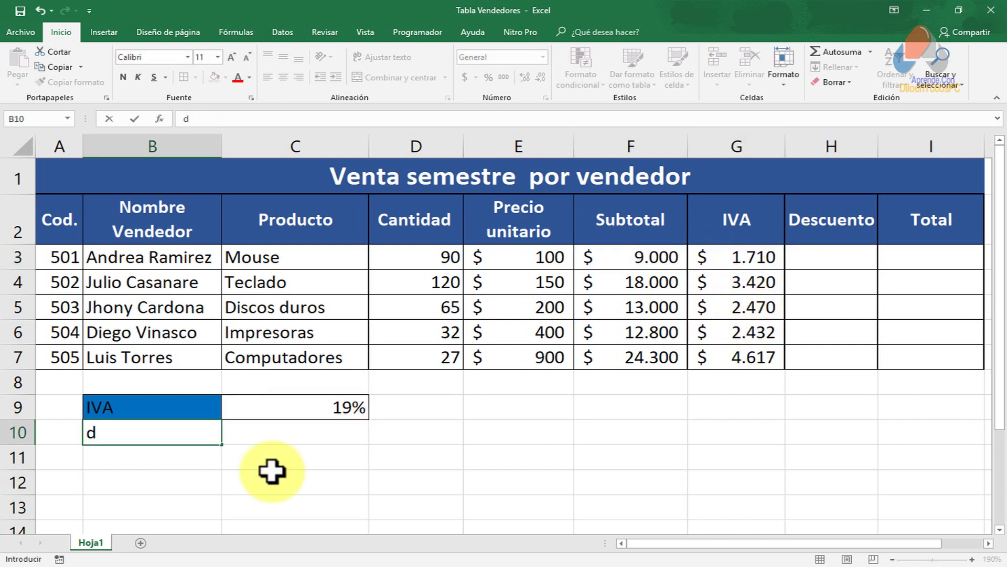
Add the label DESCUENTO in B10 and enter its 5% rate in C10.
key("BackSpace")
type("DESCUENTO")
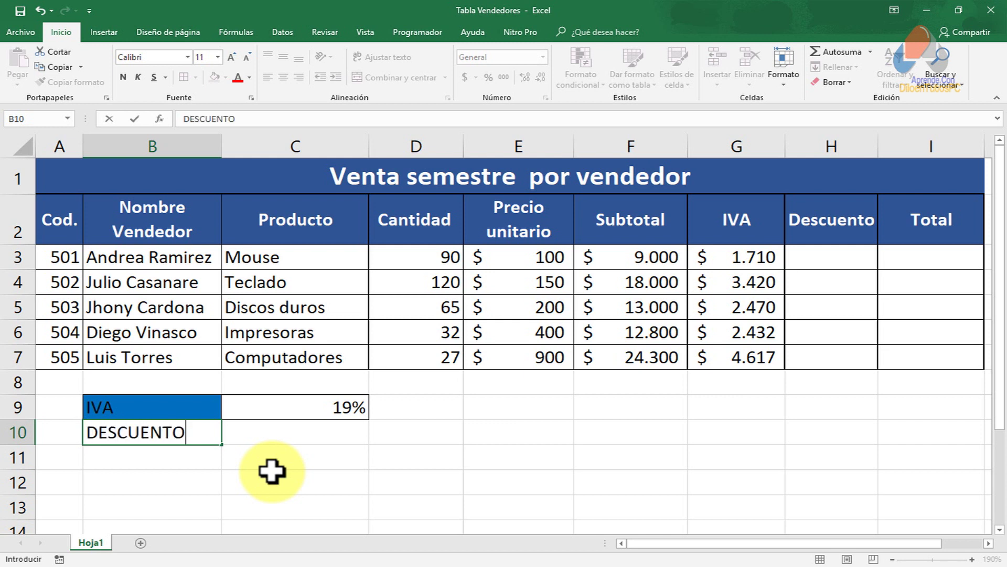
key("Return")
key("Up")
key("Right")
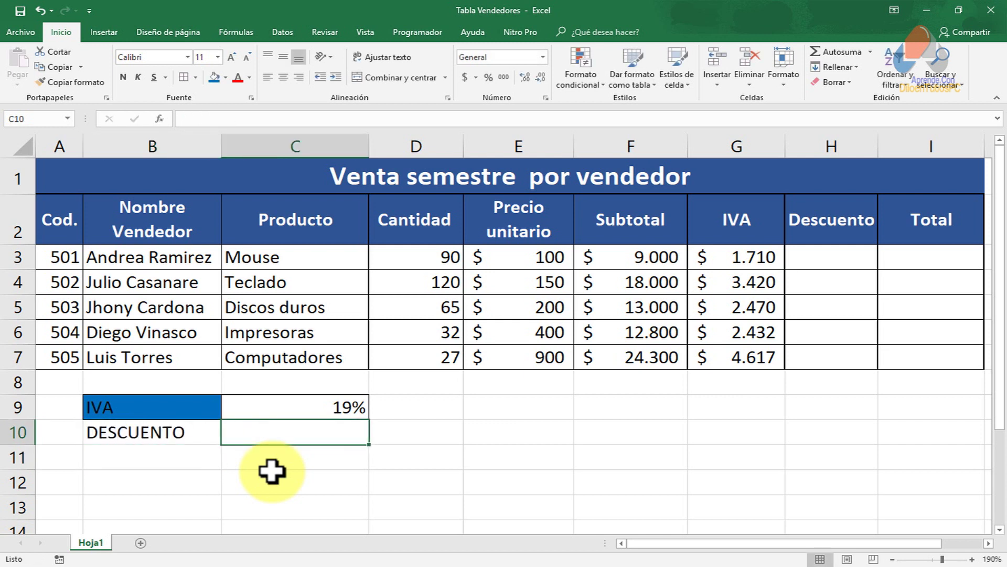
type("5%")
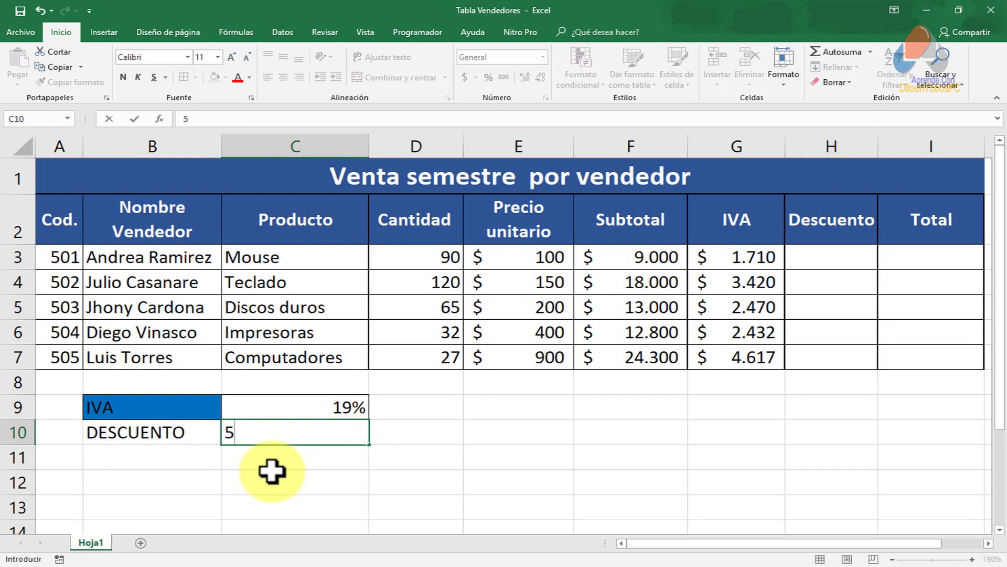
key("Return")
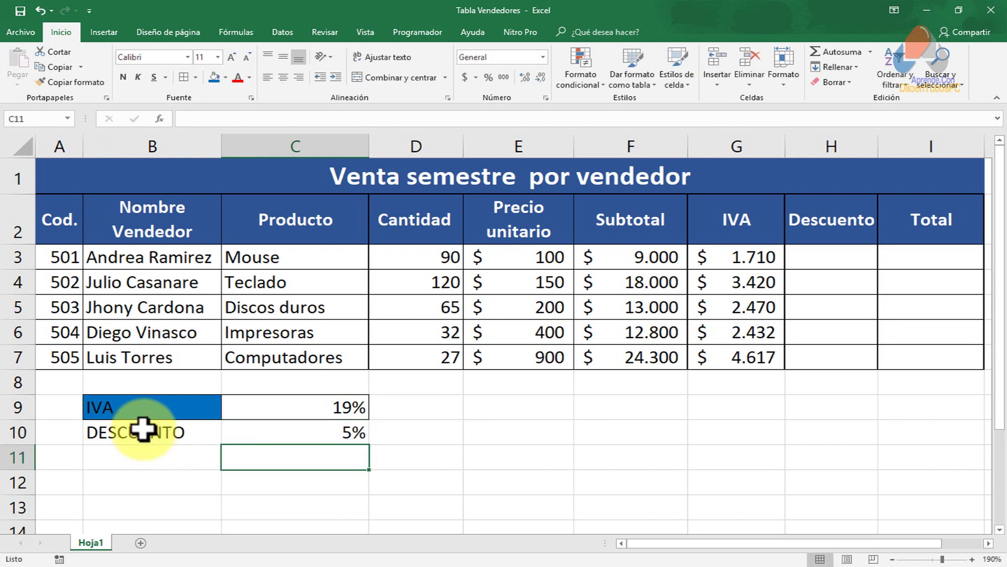
Copy the formatting of the IVA label and rate cells, B9 and C9, onto the DESCUENTO cells B10 and C10.
left_click(143, 407)
left_click(71, 83)
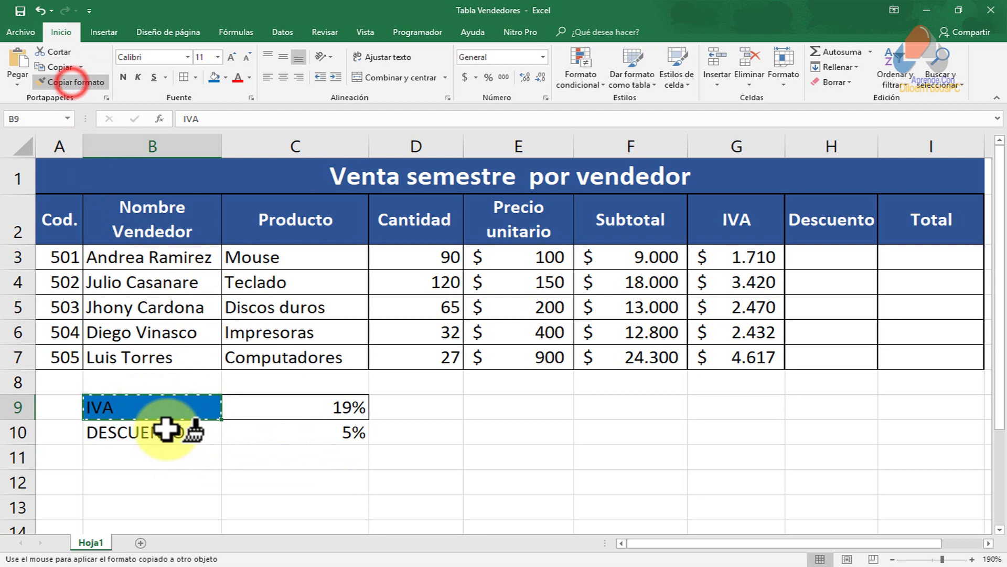
left_click(162, 427)
left_click(303, 400)
left_click(69, 84)
left_click(270, 435)
left_click(435, 438)
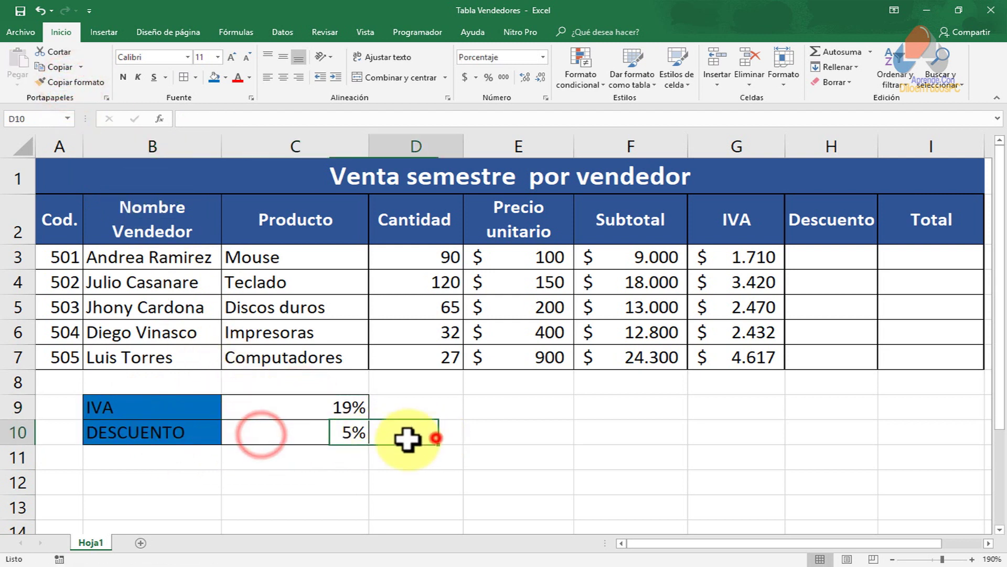
left_click(727, 455)
left_click(331, 443)
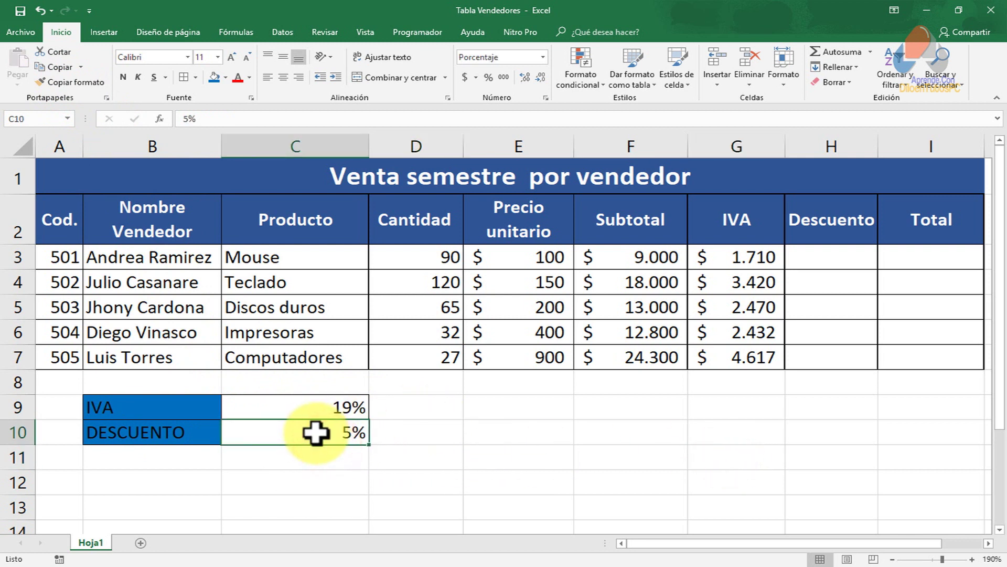
Enter the Descuento formula =F3*$C$10 in H3 with an absolute rate reference, and copy it down through H7.
left_click(806, 257)
type("=")
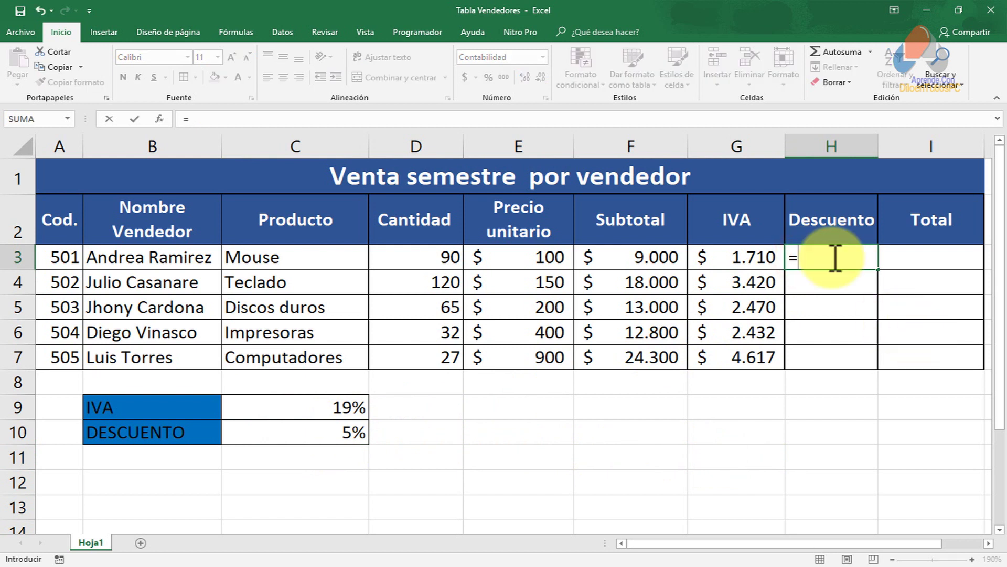
left_click(635, 259)
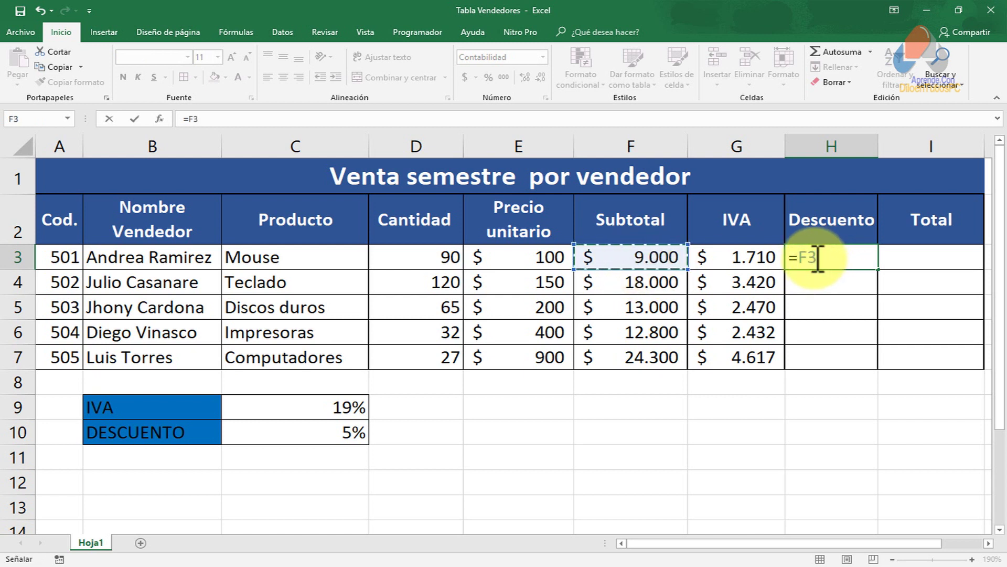
type("*")
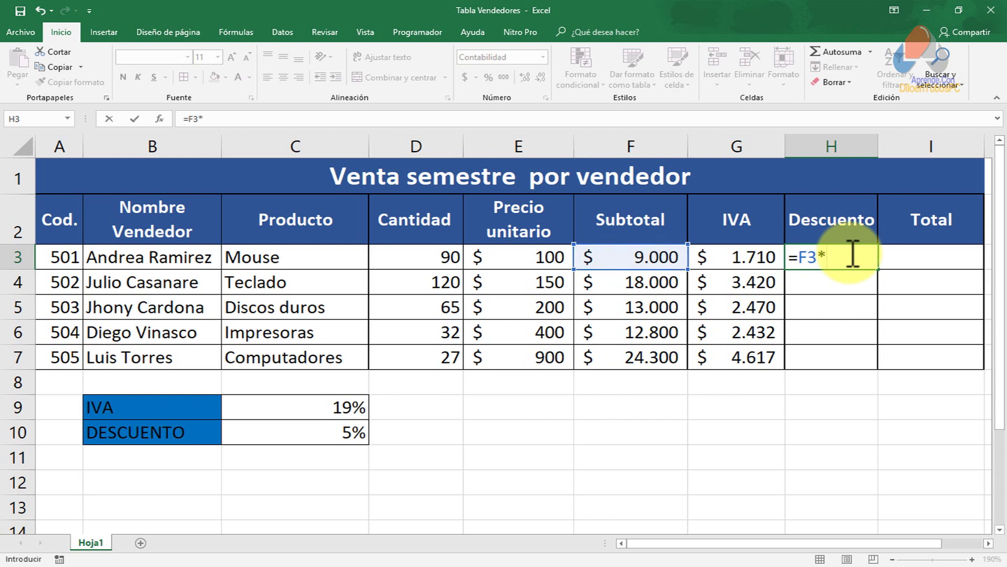
left_click(321, 430)
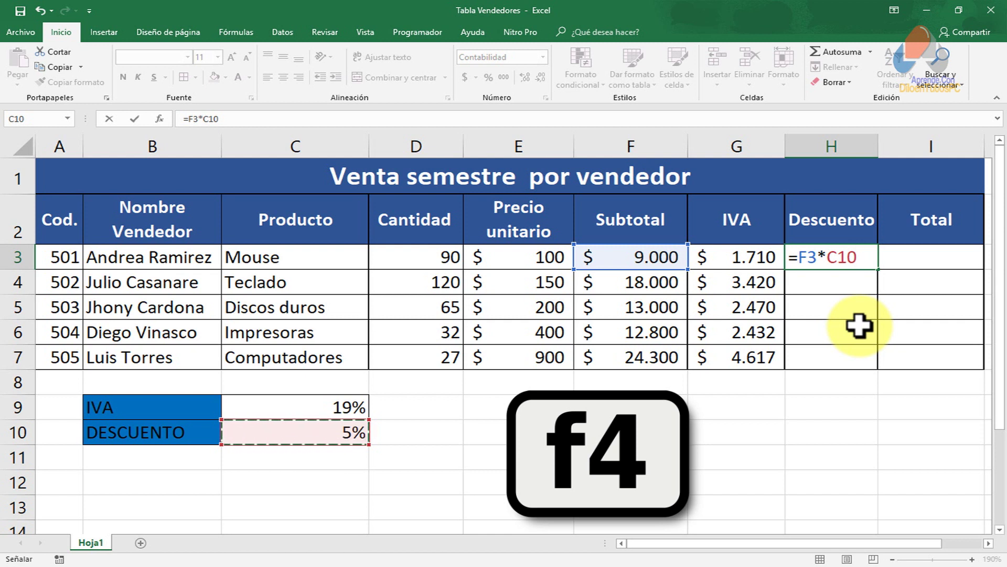
key("F4")
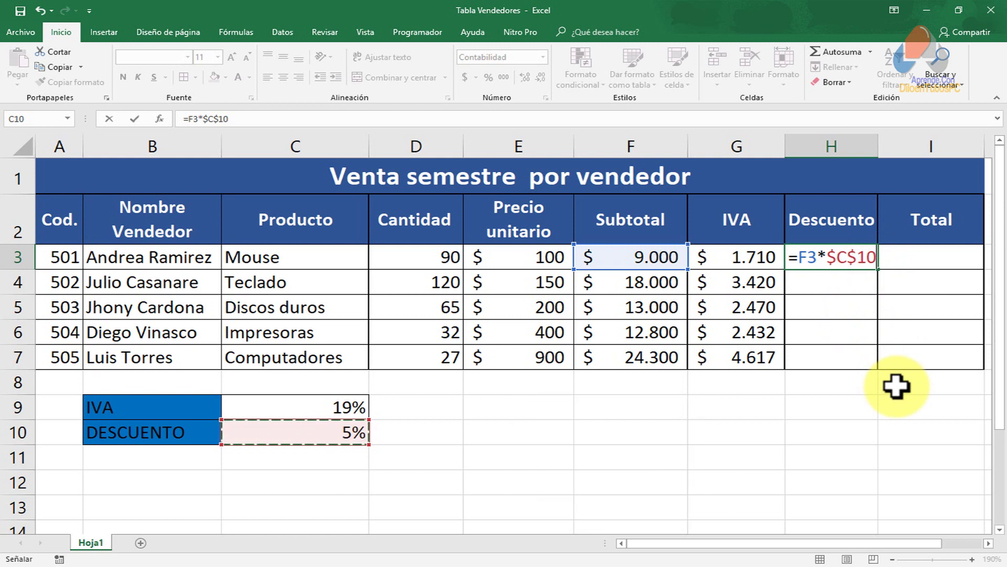
key("Return")
left_click(850, 257)
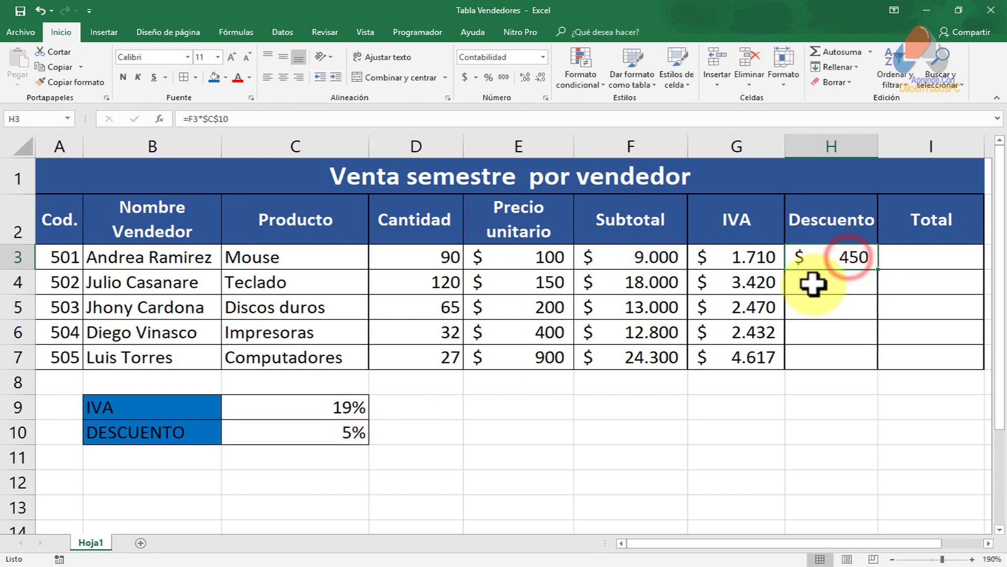
left_click_drag(878, 268, 871, 367)
Inspect the Descuento formulas in H4, H6 and H7 to check each row's subtotal reference and the fixed reference to C10.
double_click(834, 282)
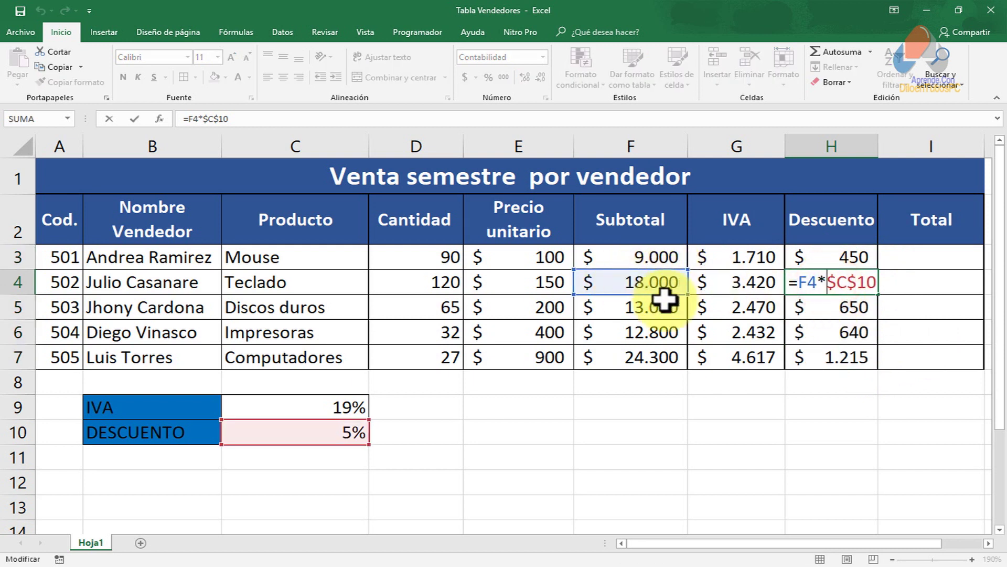
left_click(836, 302)
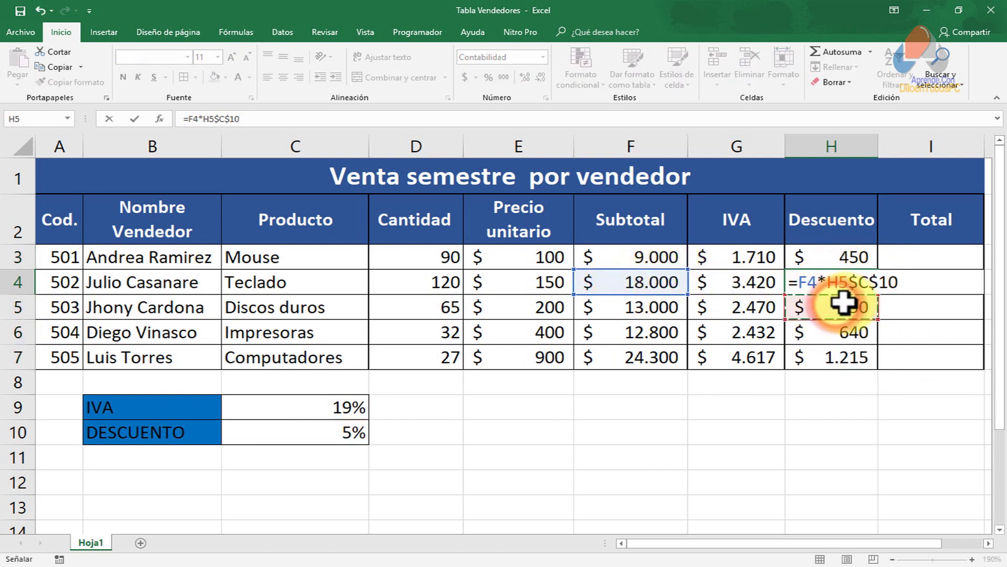
key("Escape")
double_click(839, 332)
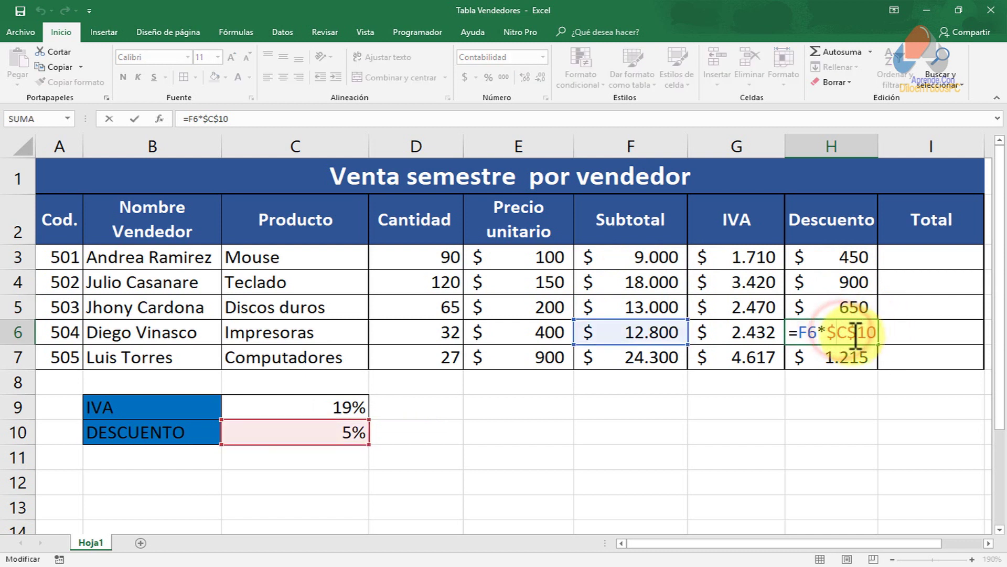
key("Return")
double_click(834, 358)
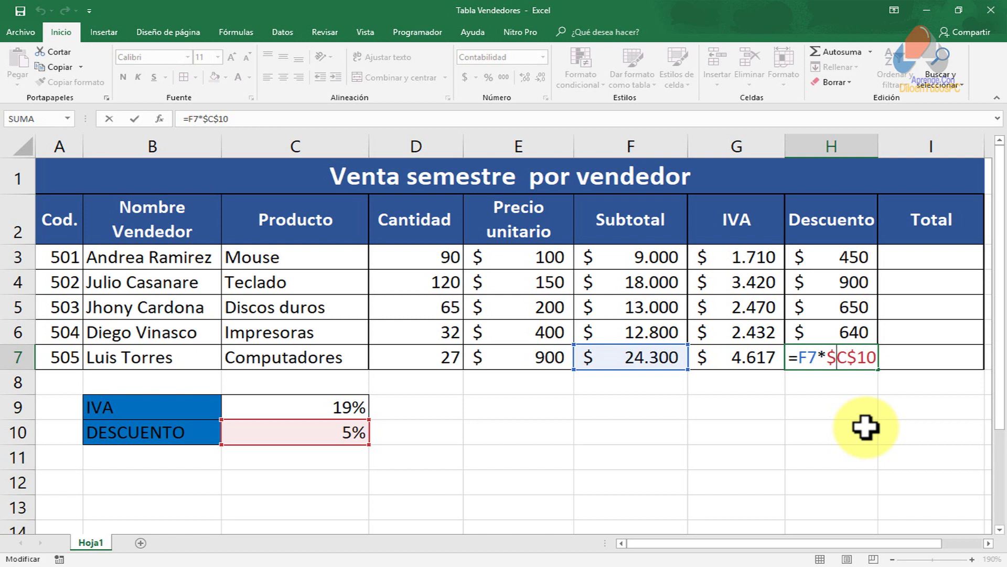
key("Return")
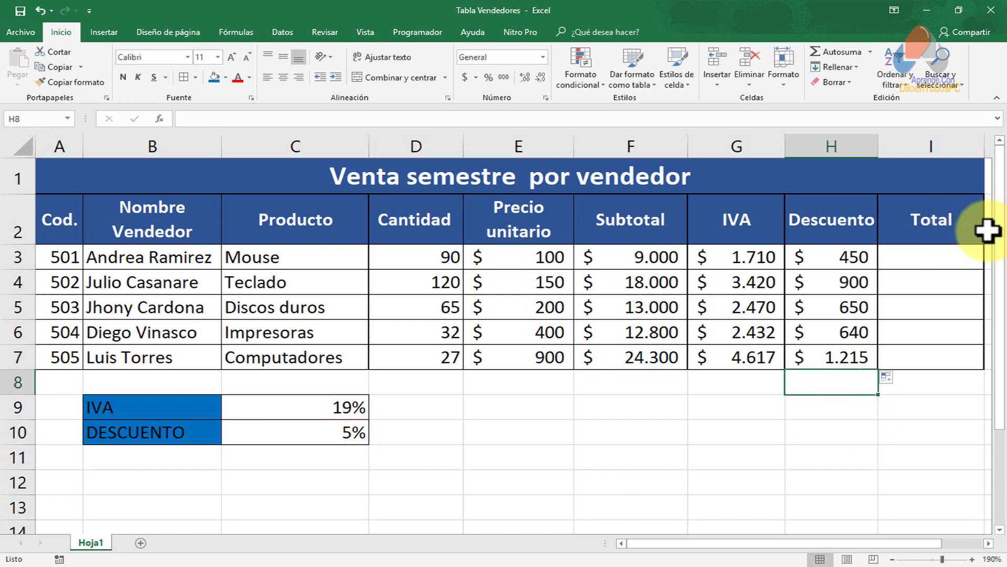
Enter the Total formula =F3+G3-H3 in I3 and copy it down through I7.
left_click(932, 260)
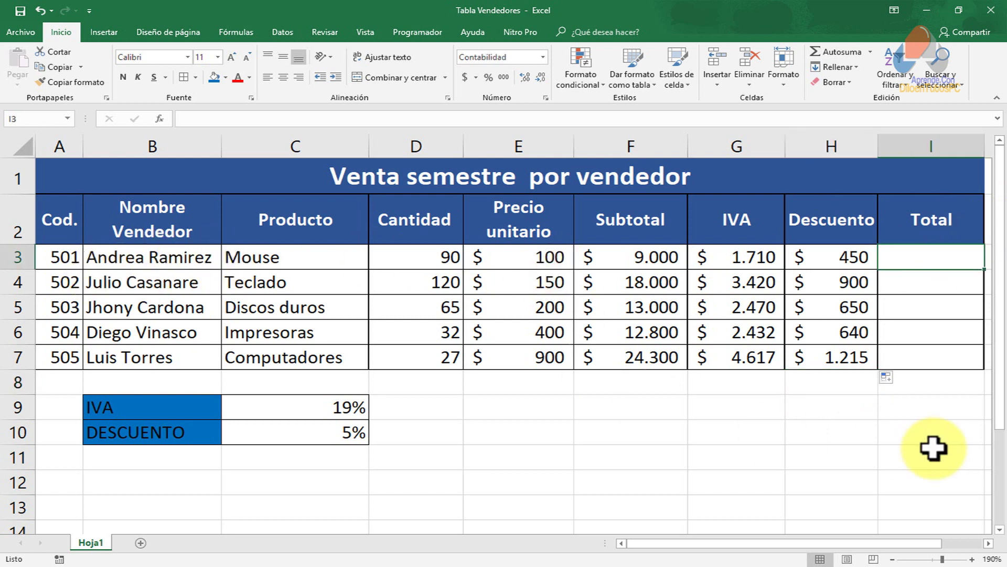
type("=")
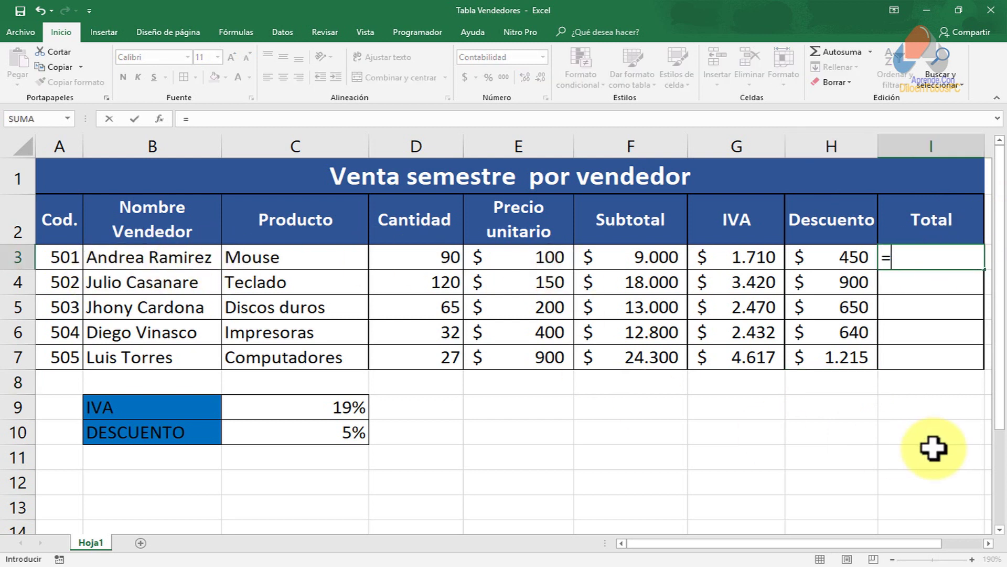
left_click(636, 262)
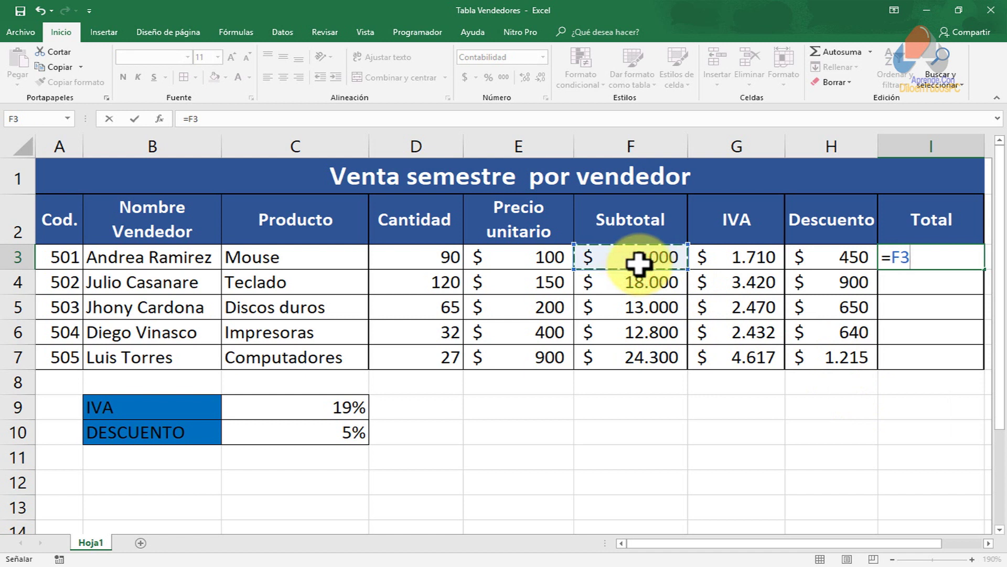
type("+")
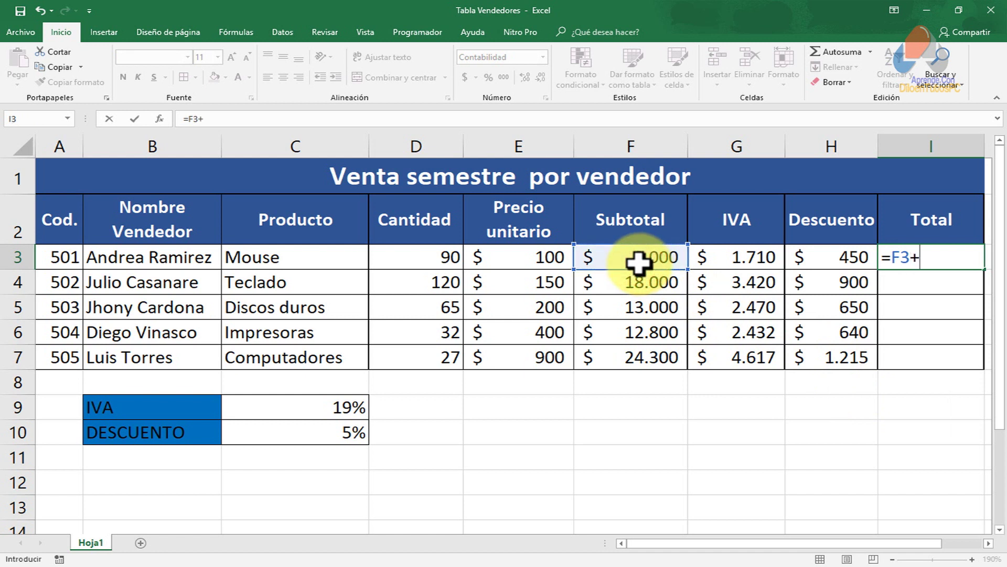
left_click(742, 253)
type("-")
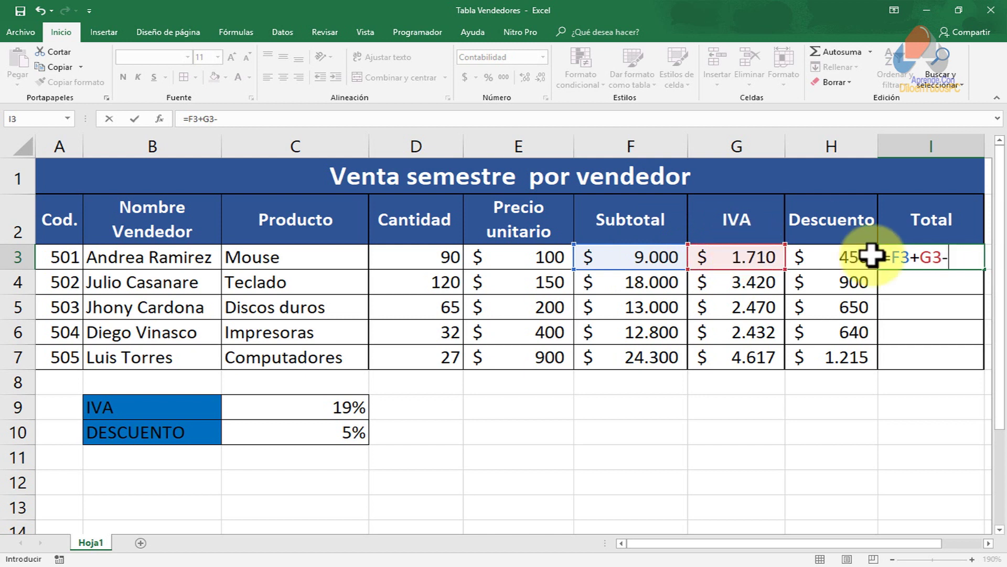
left_click(823, 256)
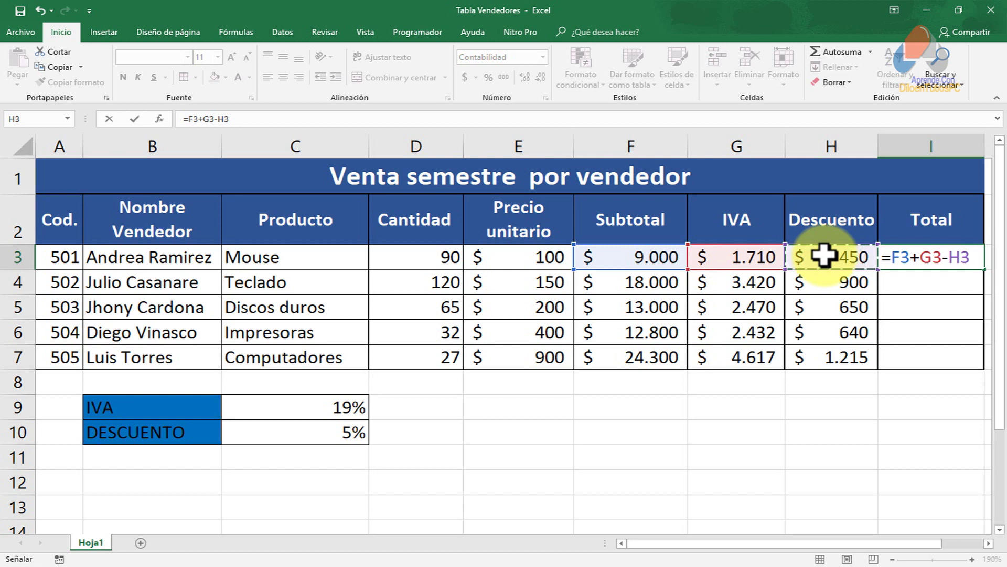
key("Return")
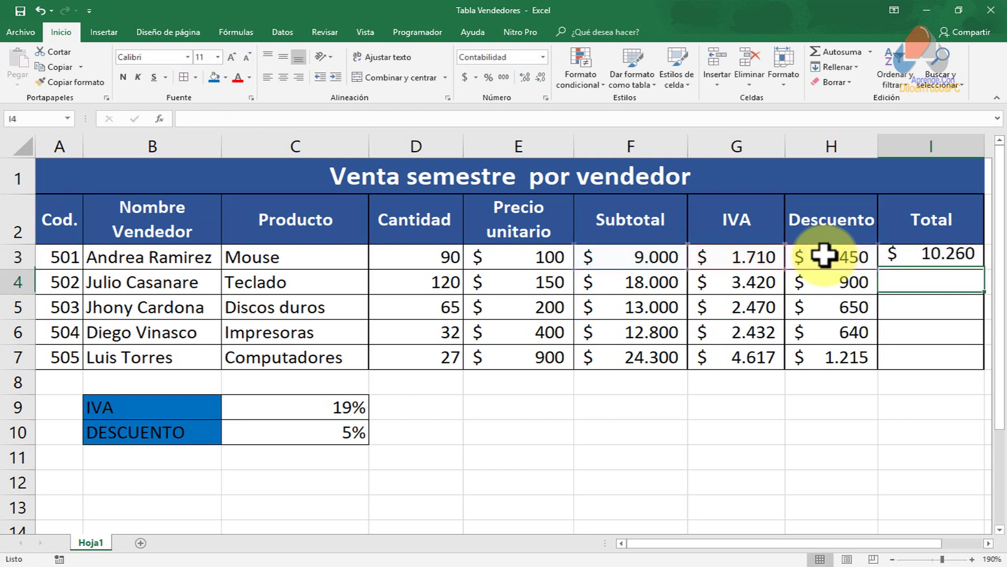
left_click_drag(984, 270, 972, 355)
Inspect the Total formulas in I4 and I5 to check their row references, leaving the formulas unedited.
double_click(934, 284)
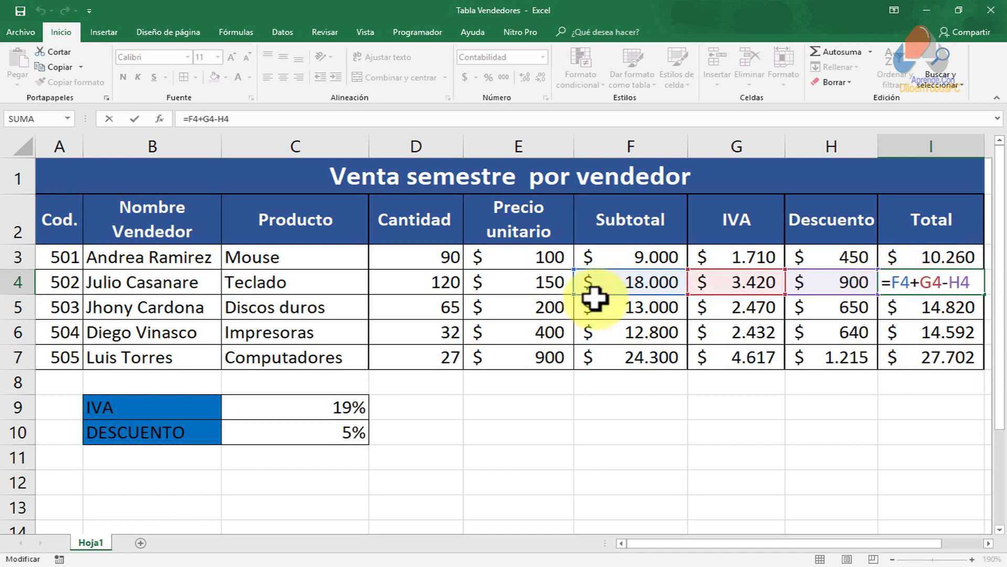
double_click(925, 309)
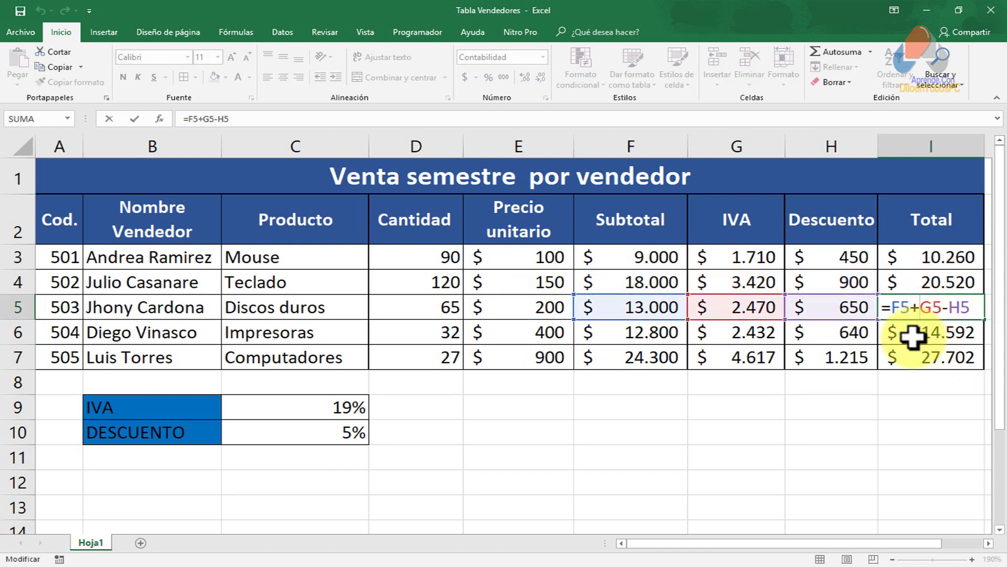
left_click(914, 337)
key("Escape")
left_click(835, 401)
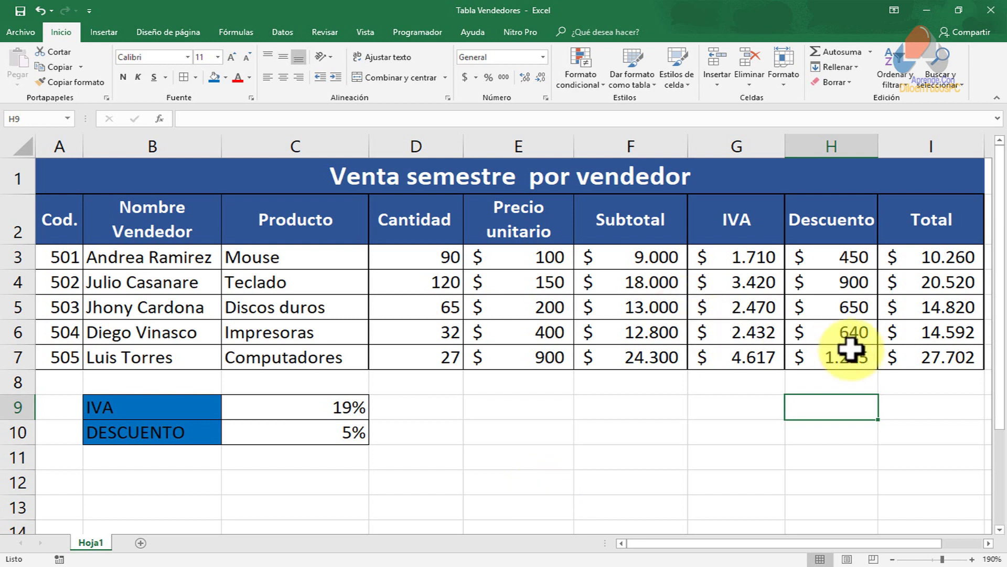
Rename the worksheet Hoja1 as "Referencias relativa y absoluta".
double_click(92, 542)
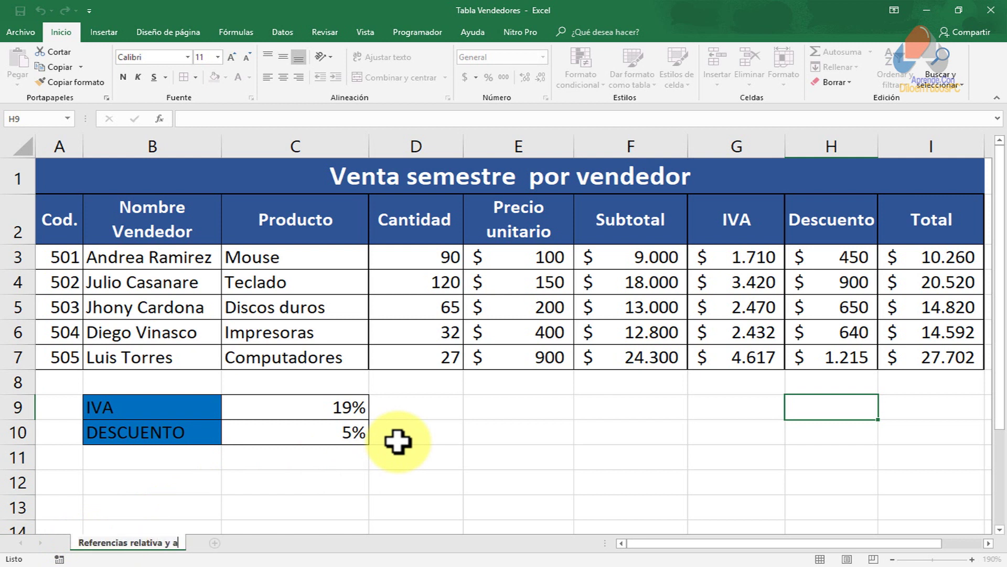
type("a")
key("Return")
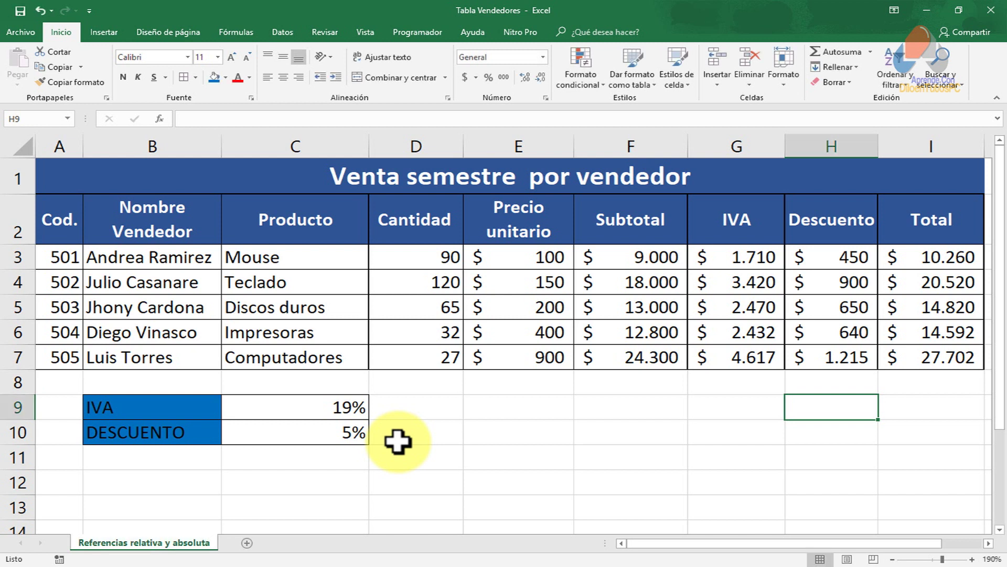
Give the "Referencias relativa y absoluta" sheet a dark orange tab colour and add a new blank worksheet.
right_click(169, 545)
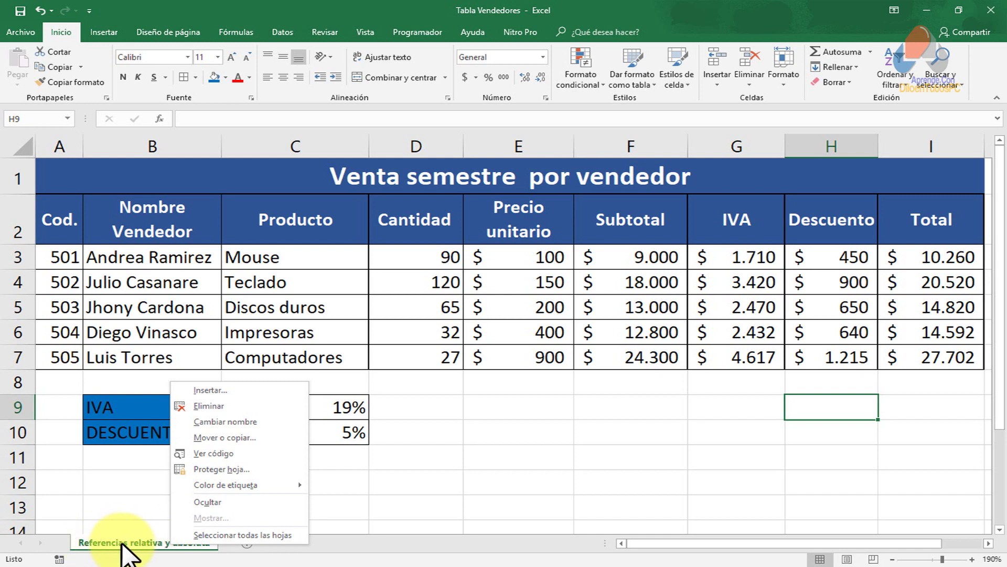
mouse_move(223, 488)
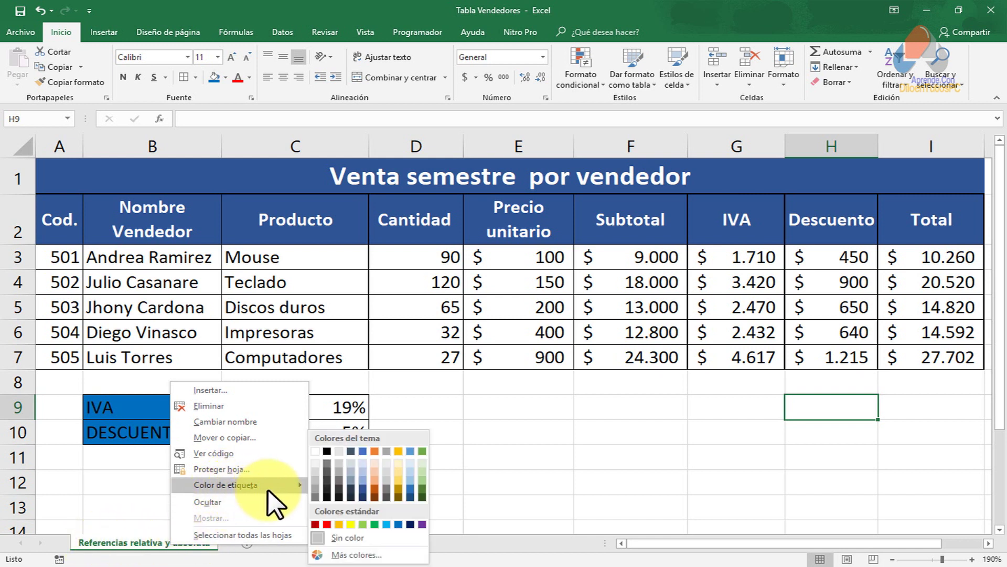
left_click(374, 488)
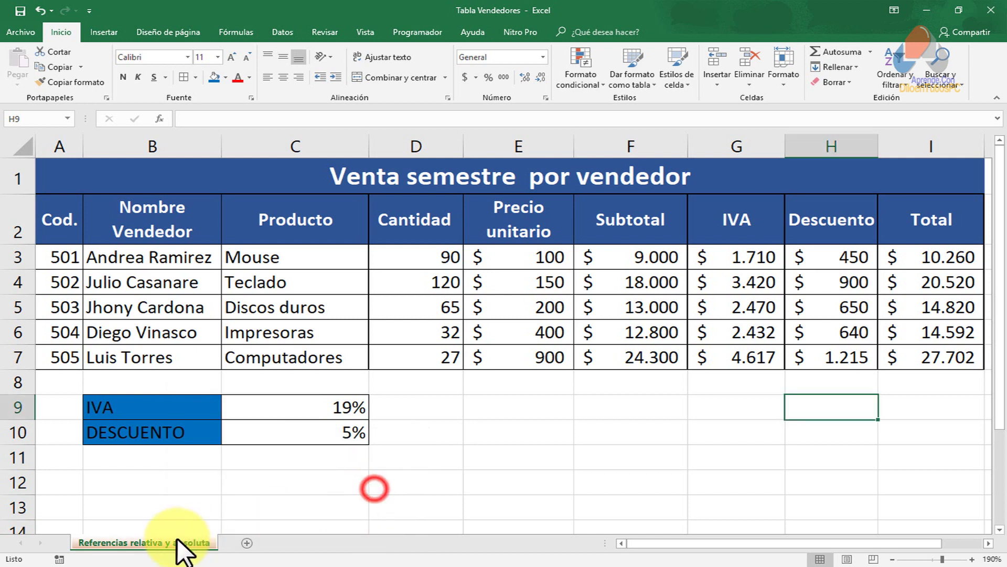
left_click(159, 496)
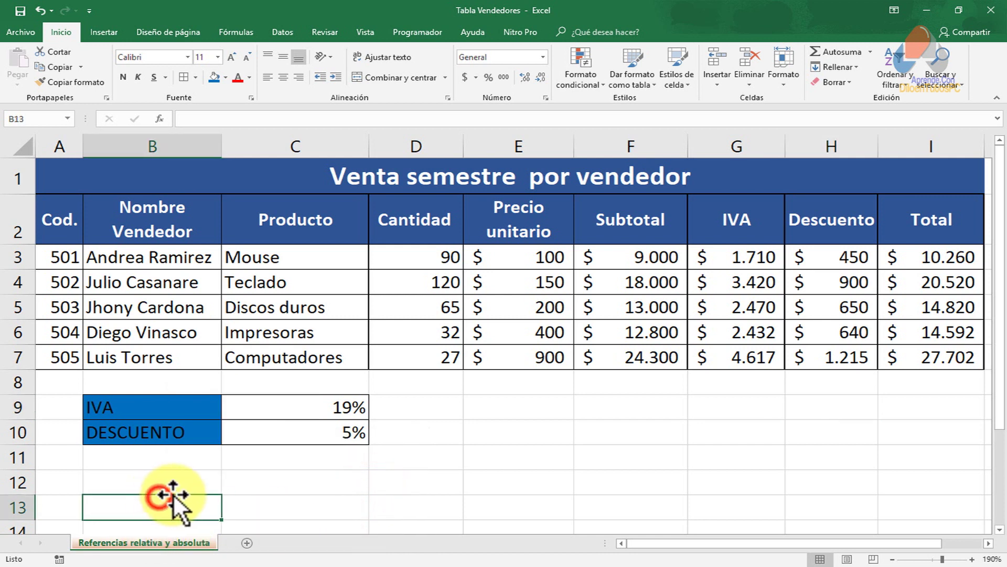
left_click(247, 540)
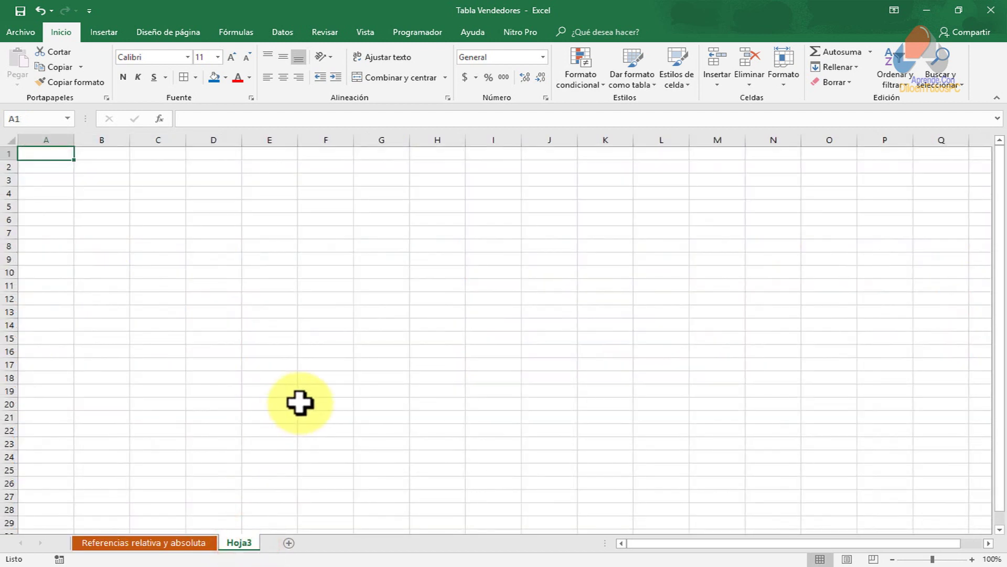
Rename the worksheet Hoja3 as "Referencia mixta" and give its tab a green colour.
double_click(240, 543)
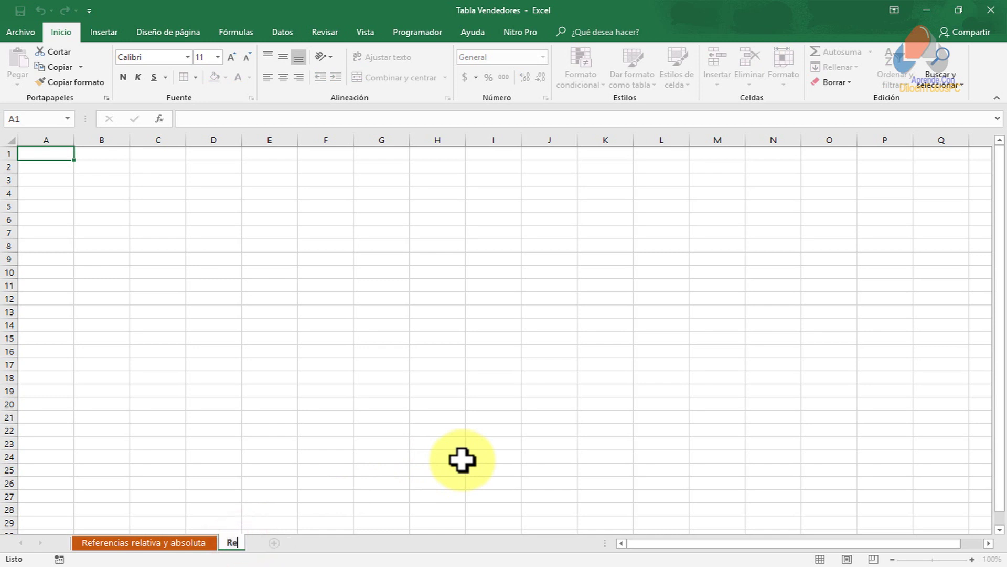
type("Referencia mixta")
key("Return")
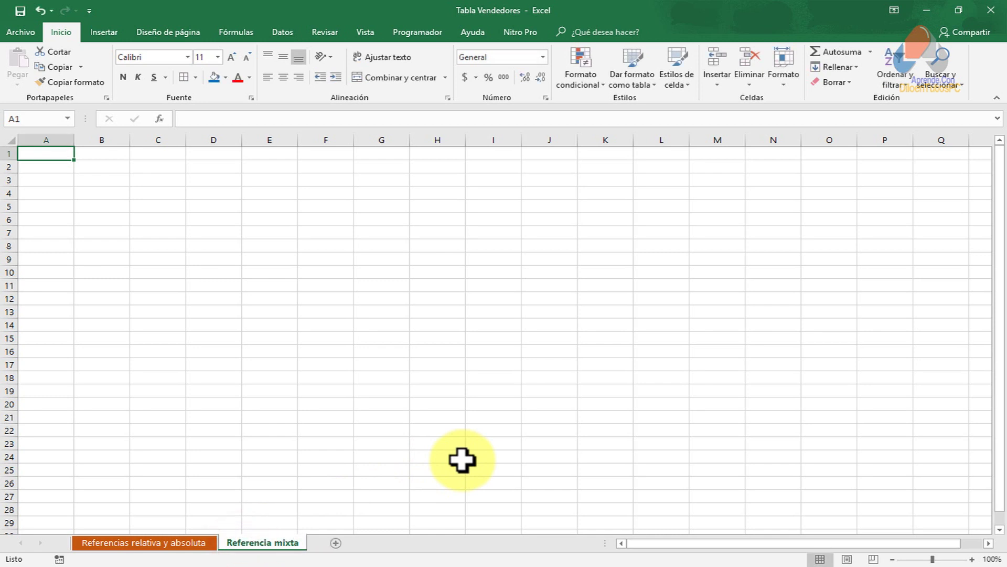
right_click(278, 543)
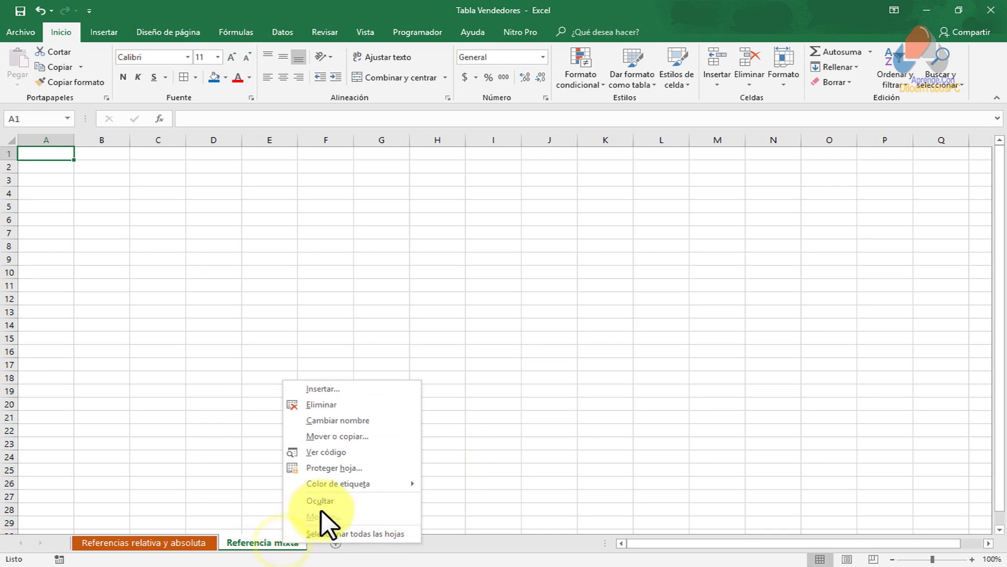
mouse_move(366, 484)
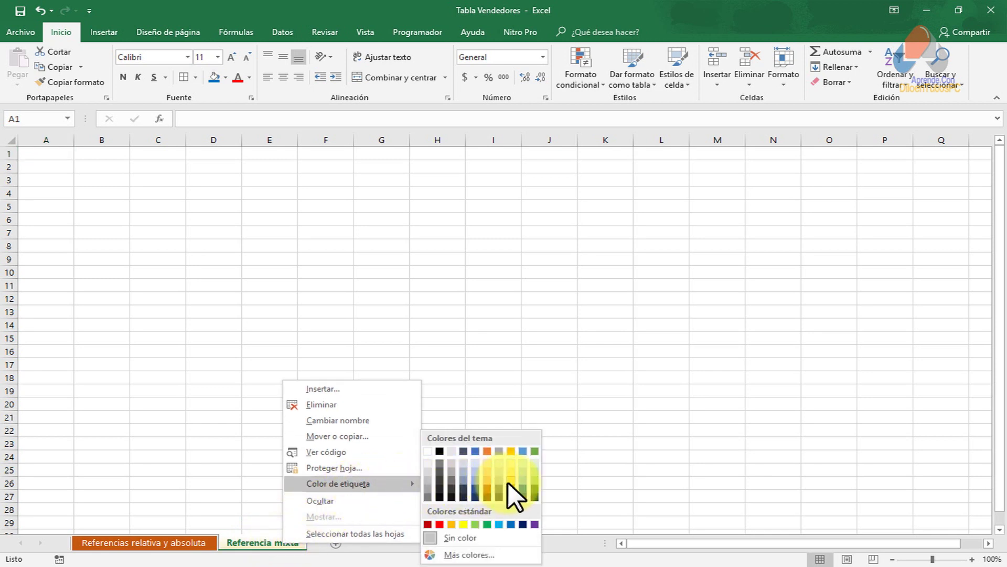
left_click(534, 481)
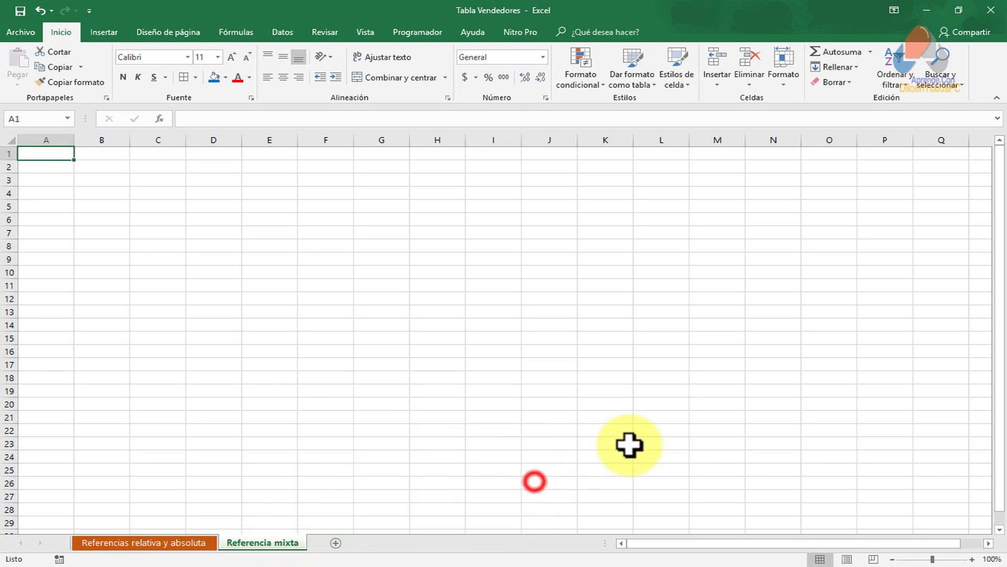
left_click(629, 444)
left_click(353, 447)
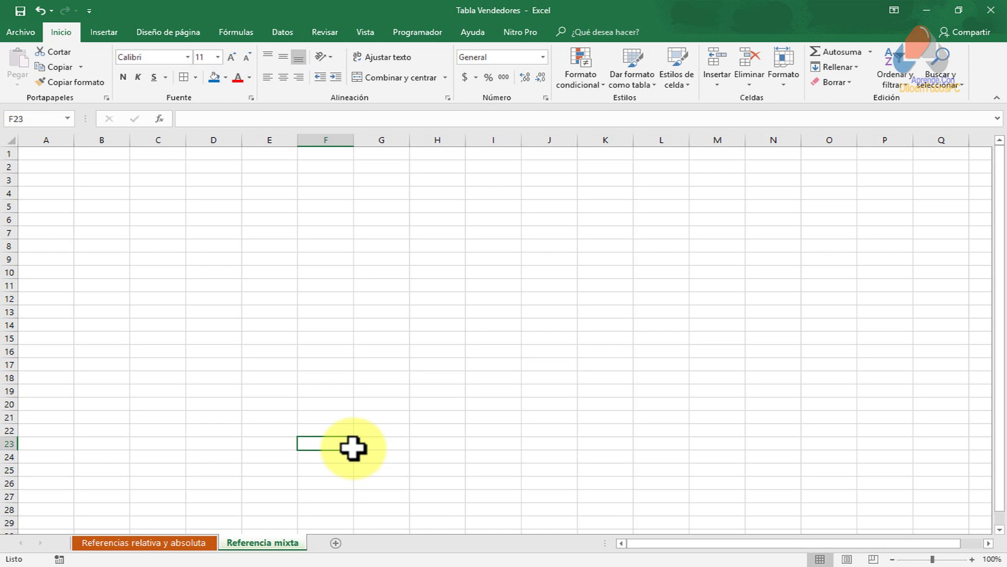
Magnify the "Referencia mixta" sheet to 200% with the product and client table in B8:F14 in view.
left_click(972, 559)
left_click(972, 559)
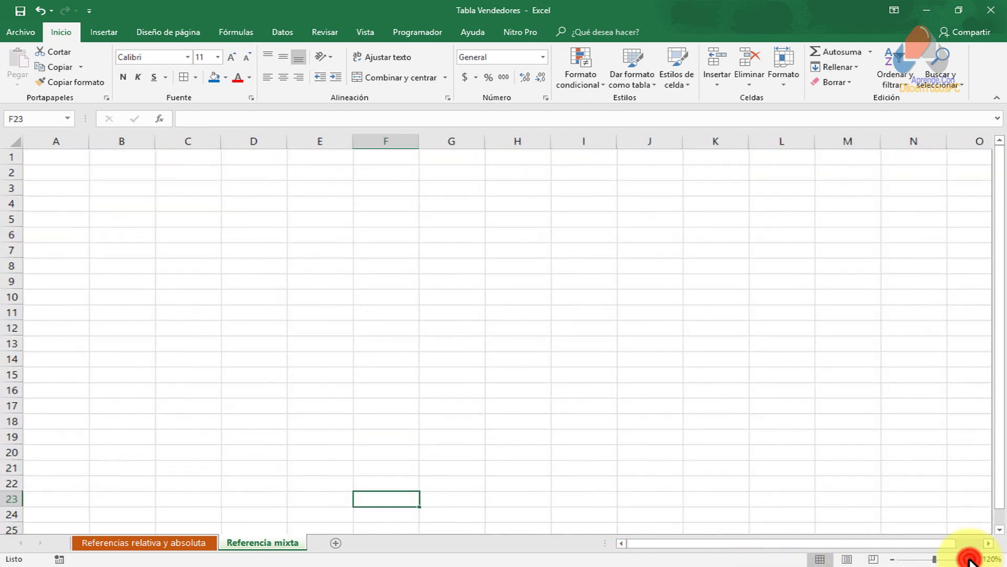
left_click(971, 560)
left_click(971, 559)
left_click(972, 559)
left_click(972, 559)
left_click(533, 415)
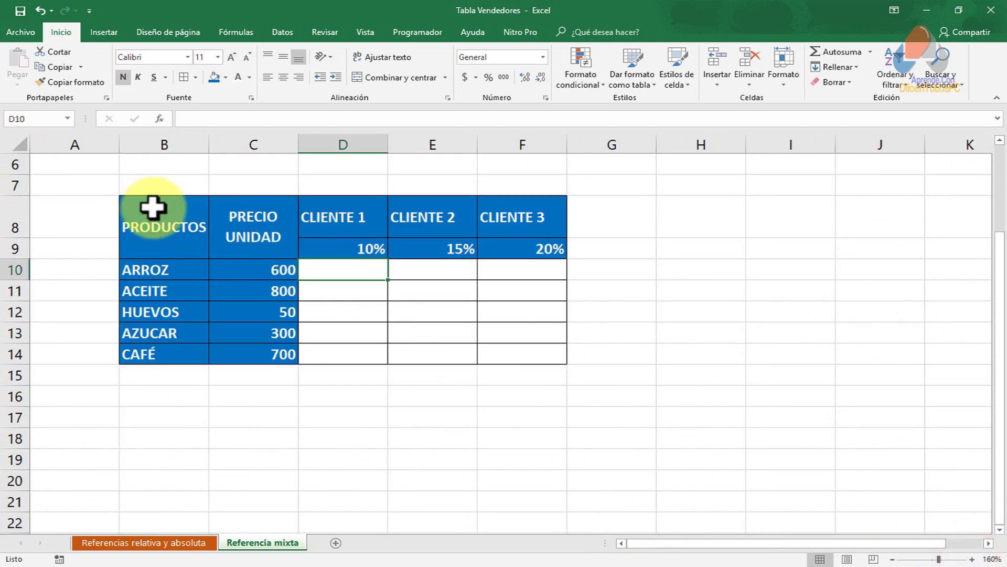
left_click_drag(152, 208, 551, 349)
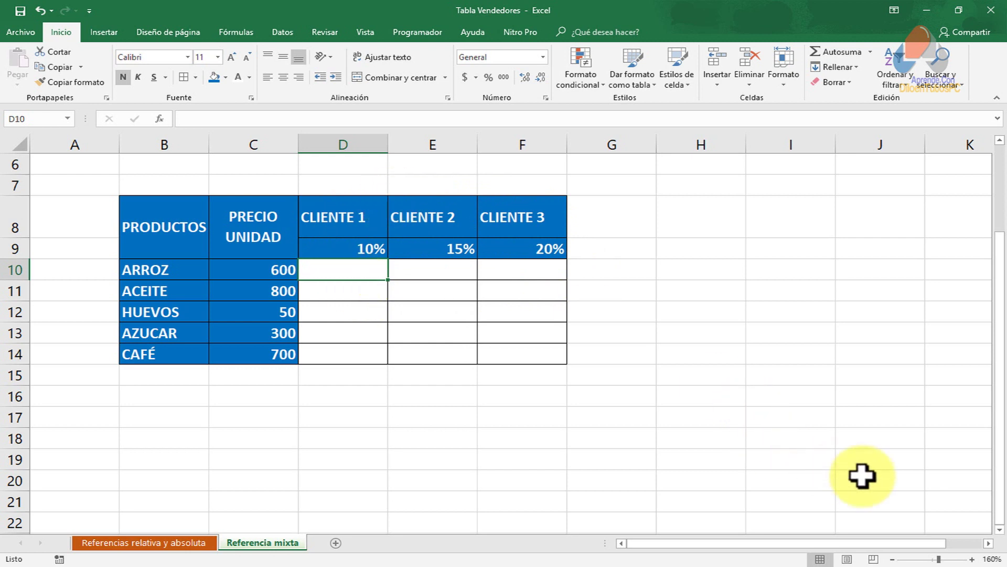
left_click(972, 559)
left_click(972, 559)
left_click(973, 559)
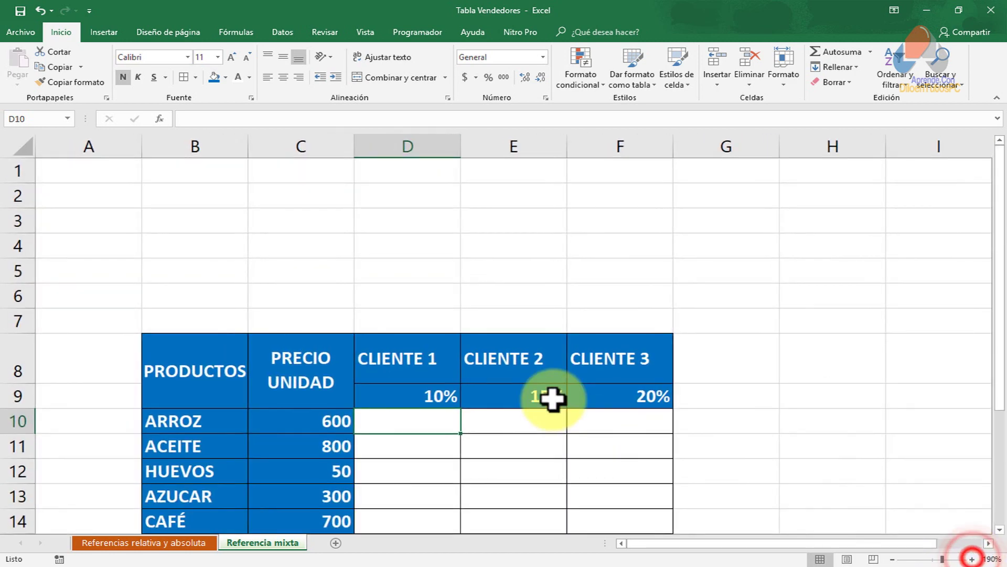
scroll(555, 400, "down", 2)
scroll(556, 400, "up", 1)
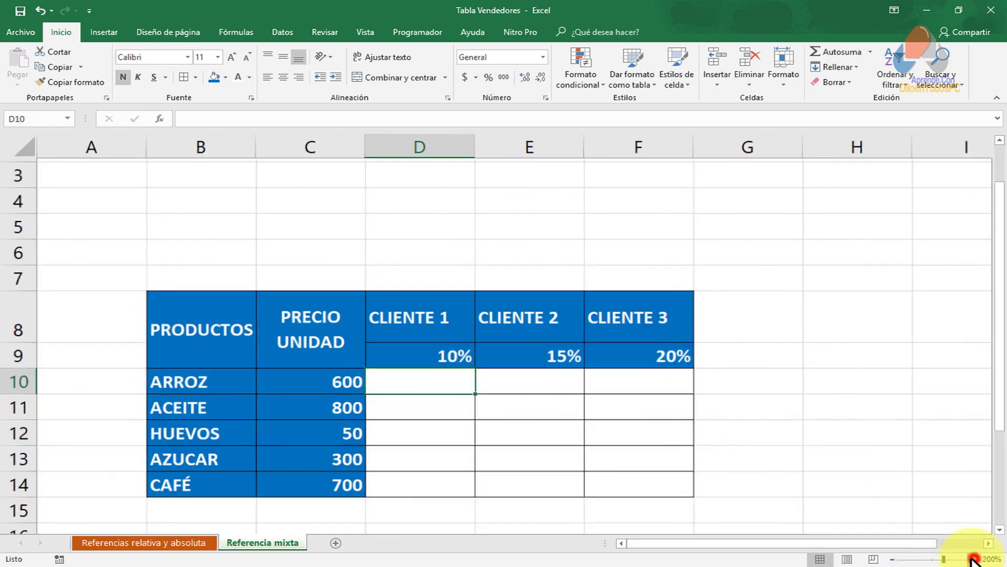
scroll(607, 400, "down", 1)
Start D10's formula with =C10 and cycle that reference through $C$10, C$10 and $C10 back to C10.
double_click(400, 331)
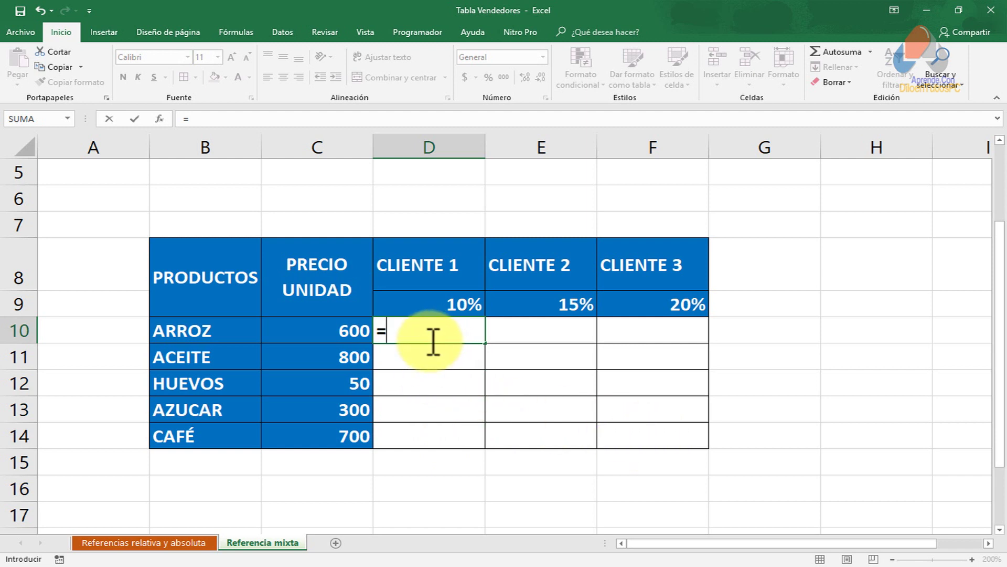
left_click(329, 331)
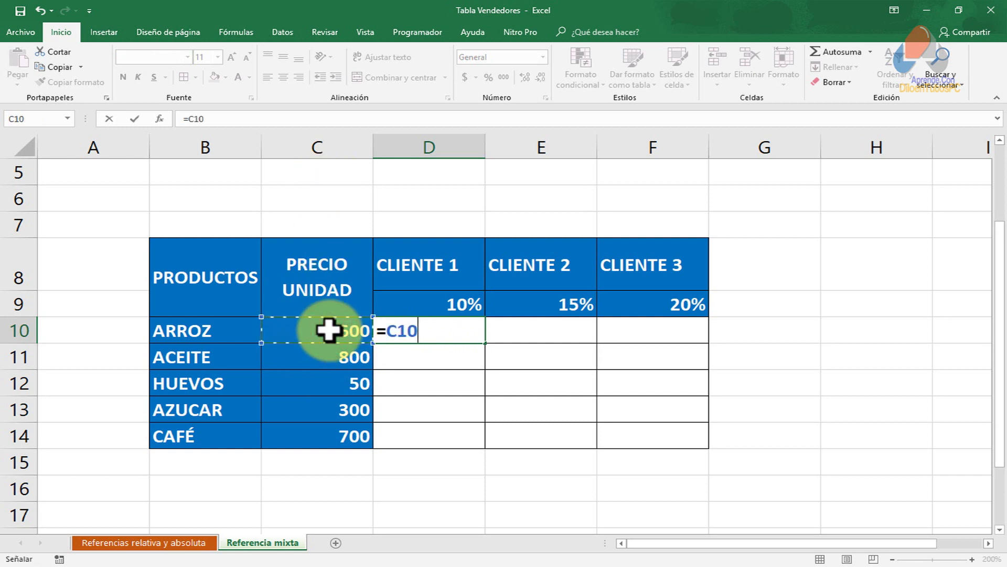
double_click(402, 330)
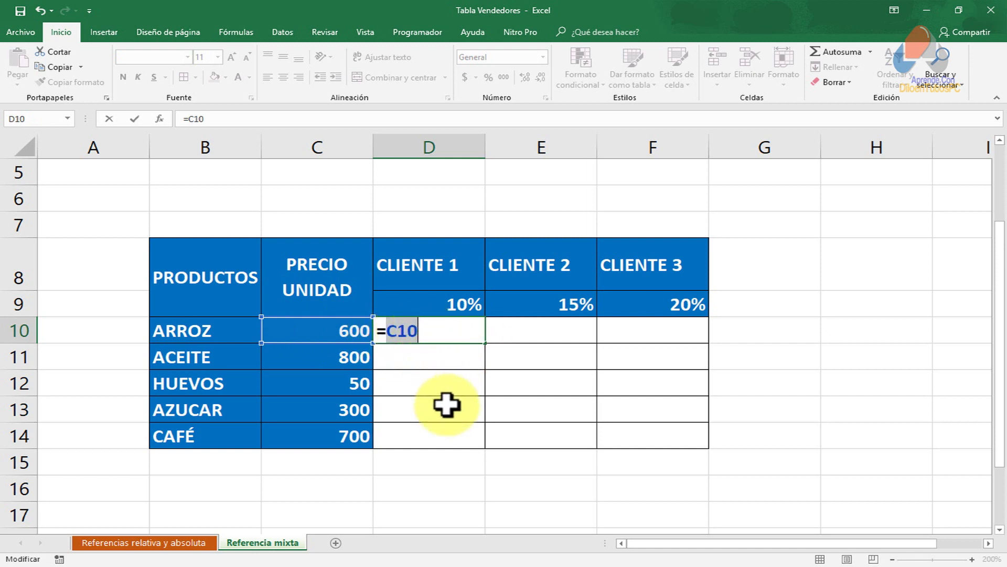
key("F4")
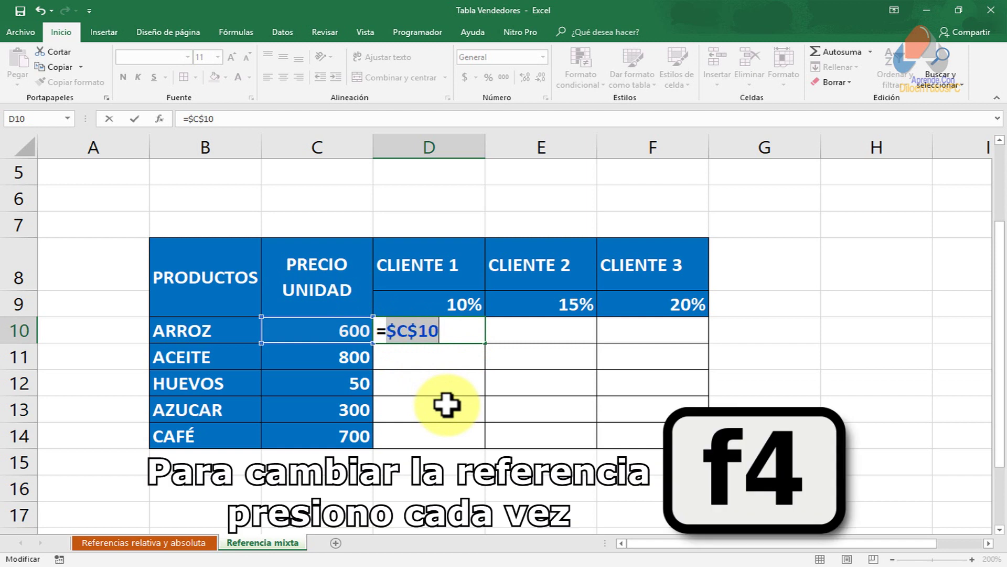
key("F4")
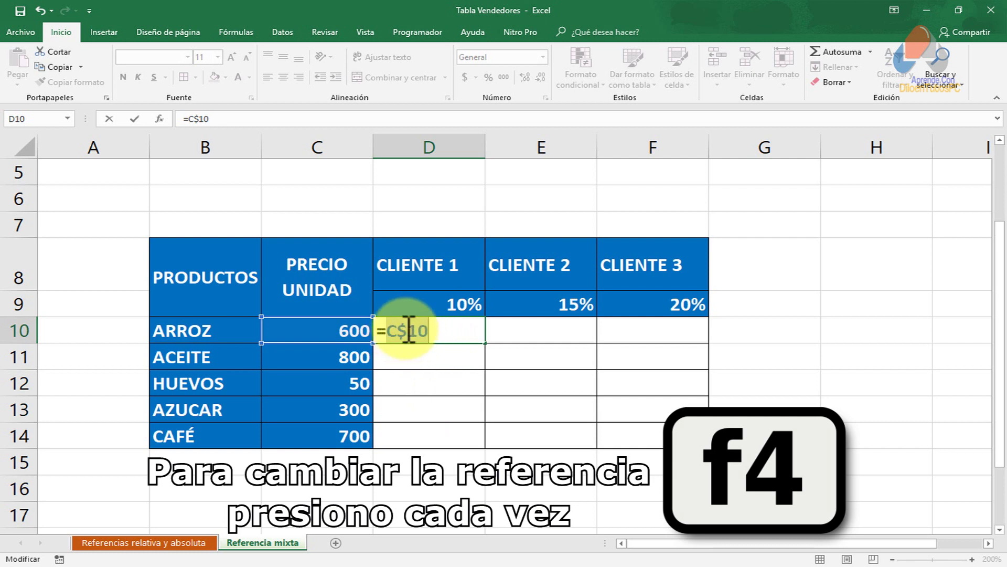
key("F4")
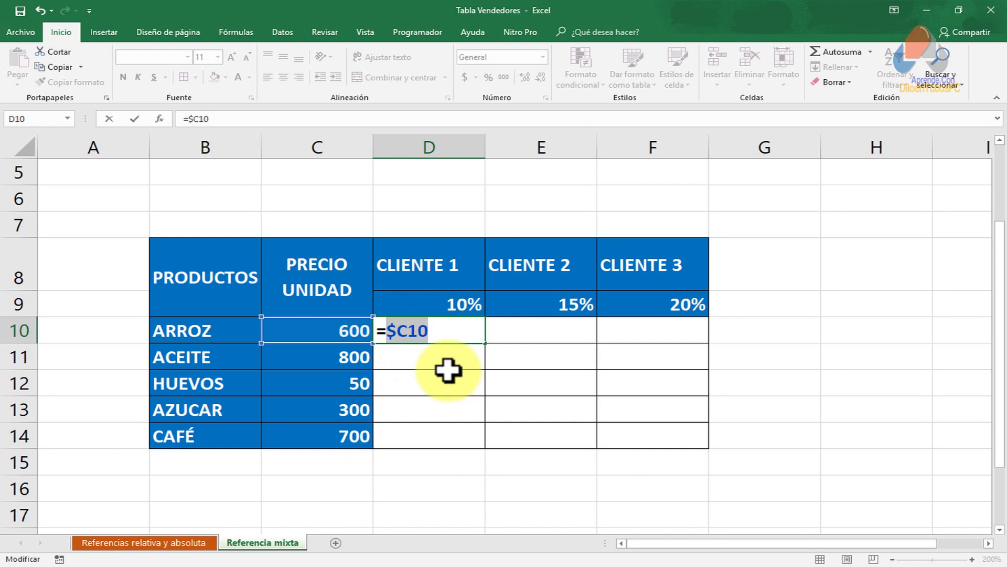
key("F4")
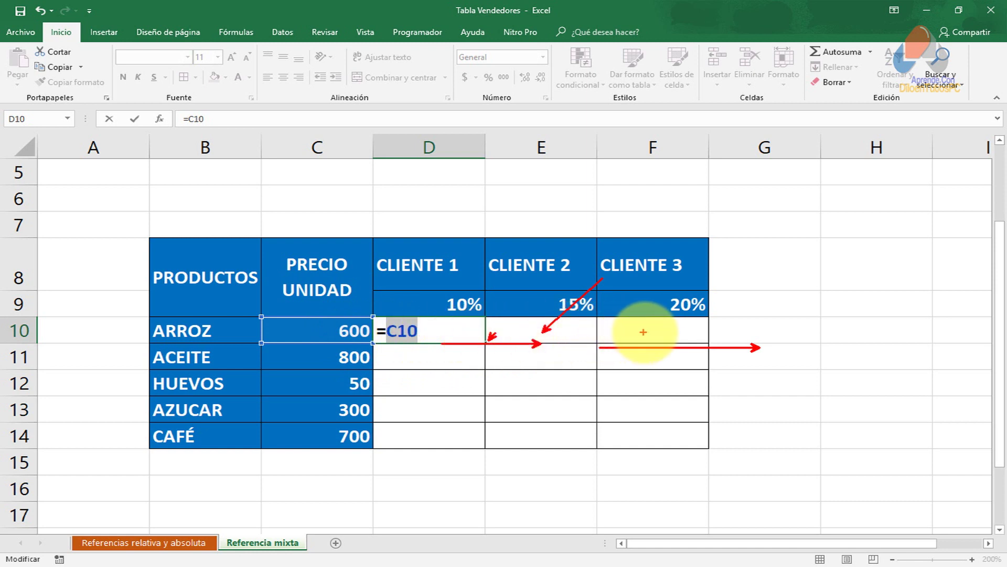
left_click_drag(321, 316, 373, 342)
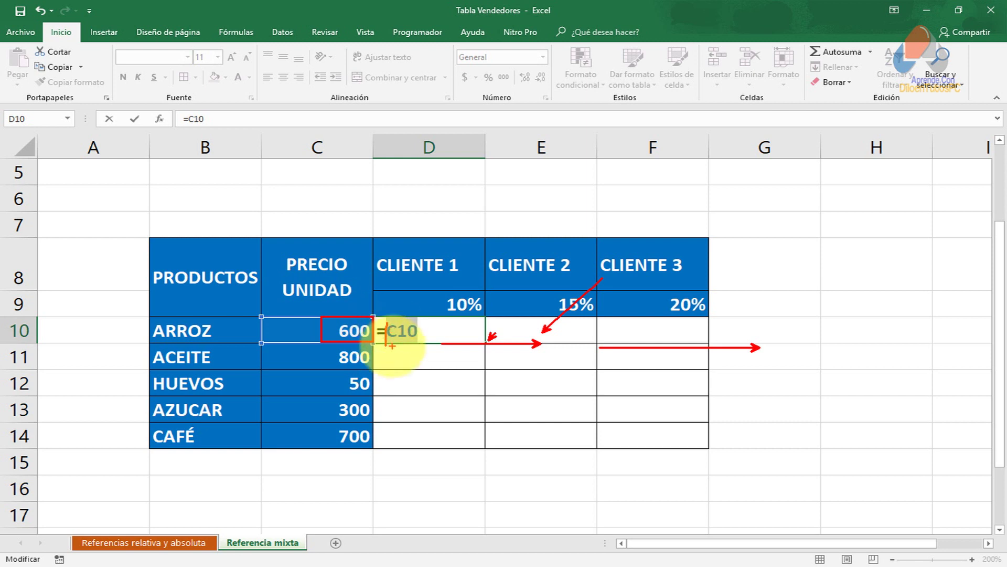
key("Escape")
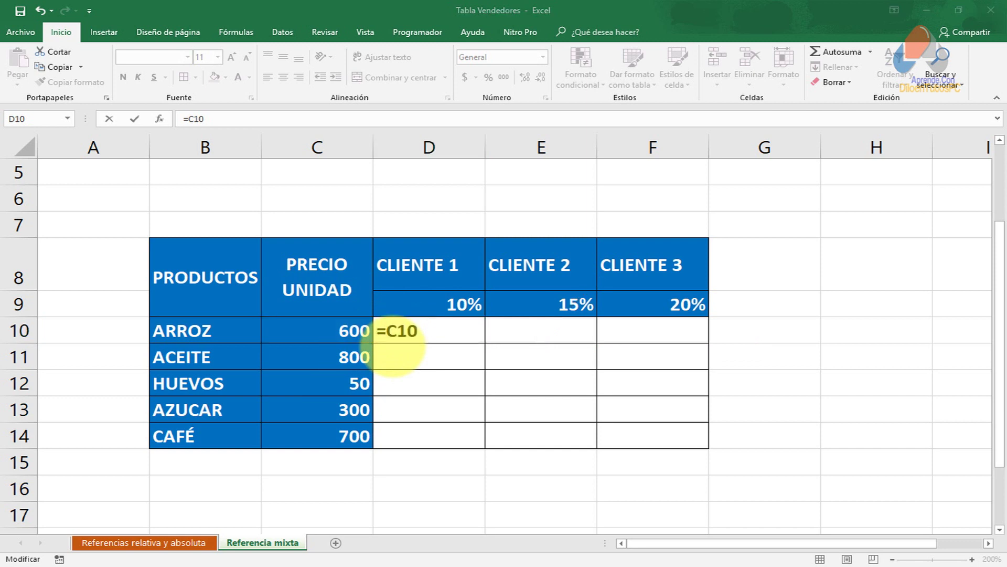
Complete D10's formula as =$C10*D$9, fixing the price column and the percentage row.
key("F4")
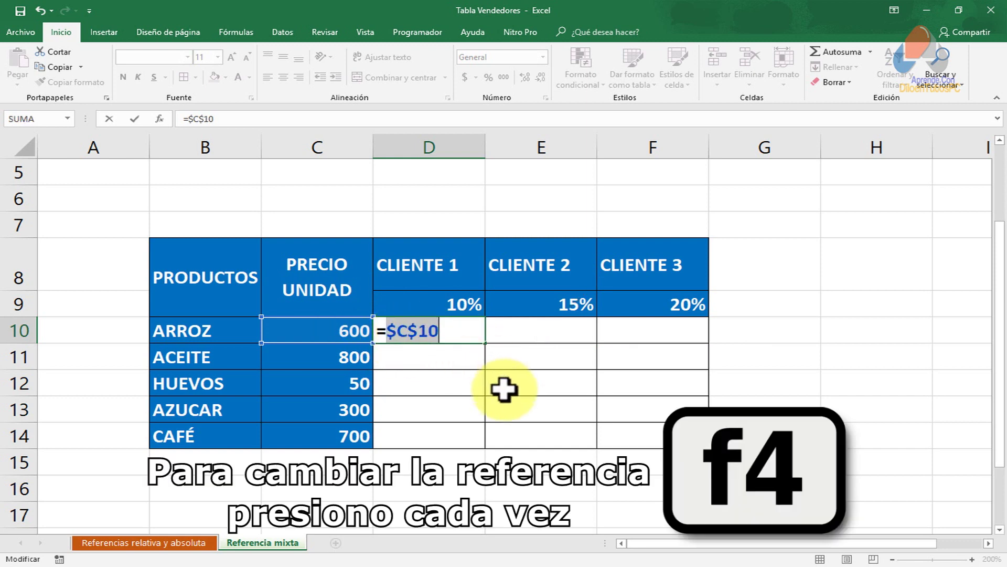
key("F4")
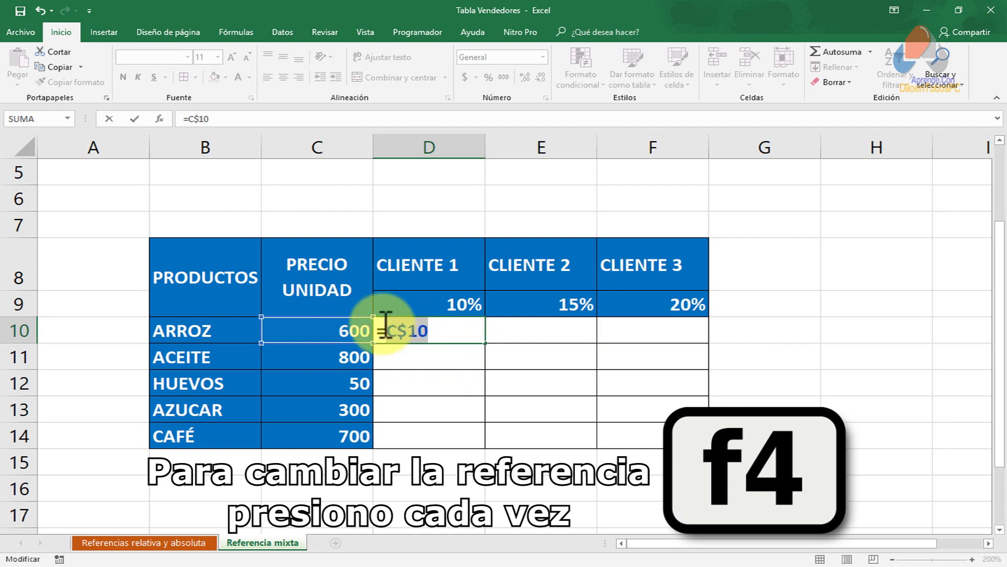
key("F4")
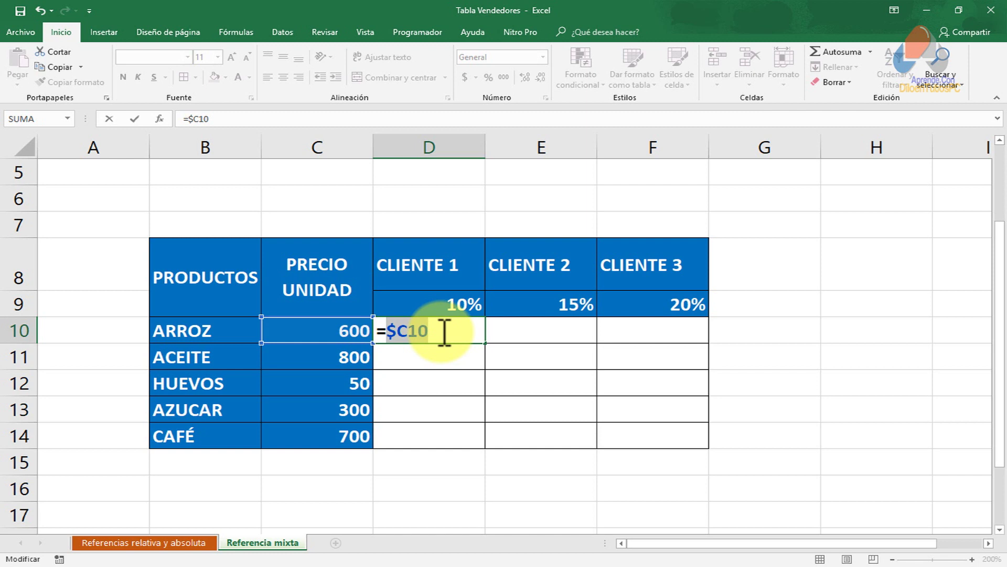
left_click(322, 324)
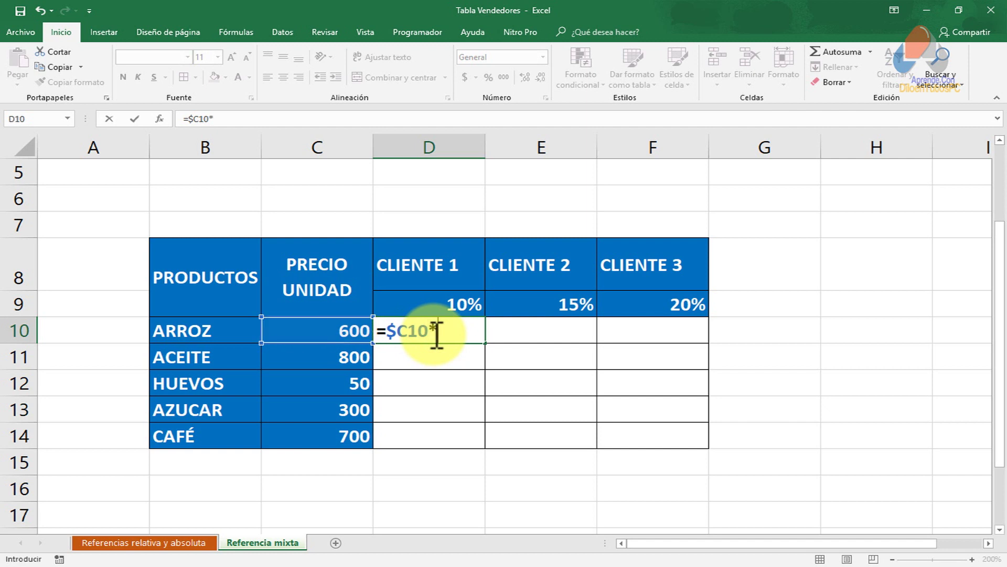
left_click(438, 303)
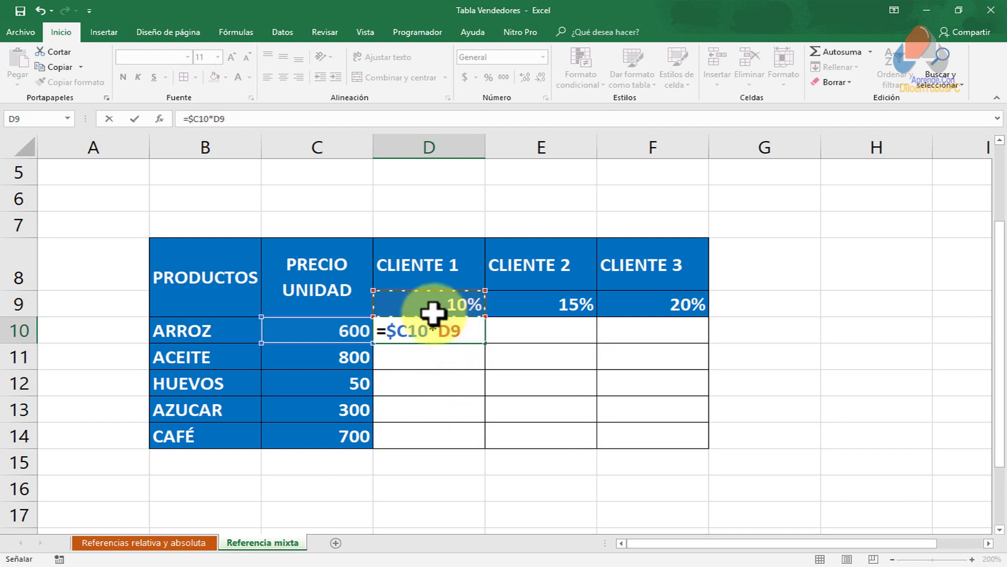
left_click(450, 305)
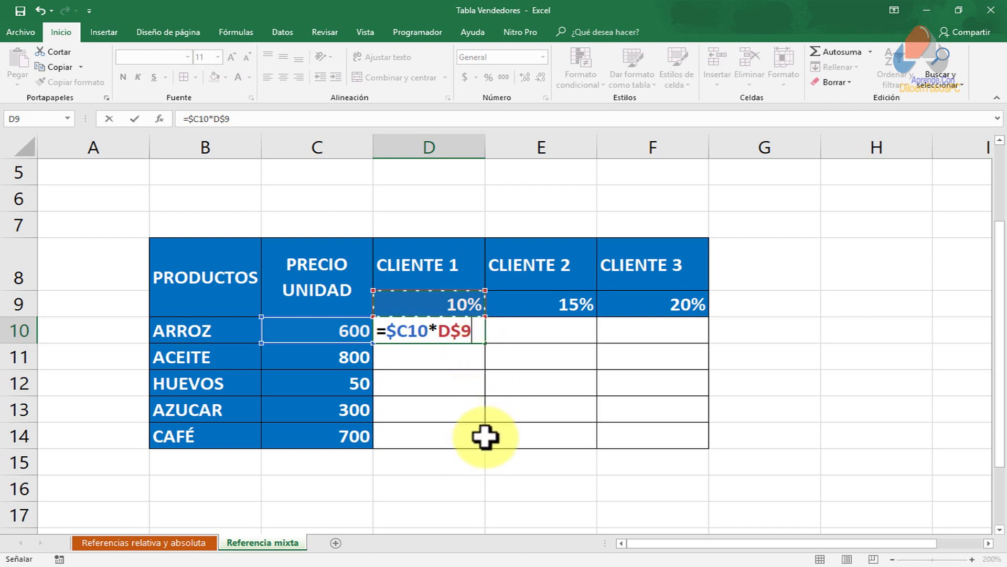
left_click(452, 330)
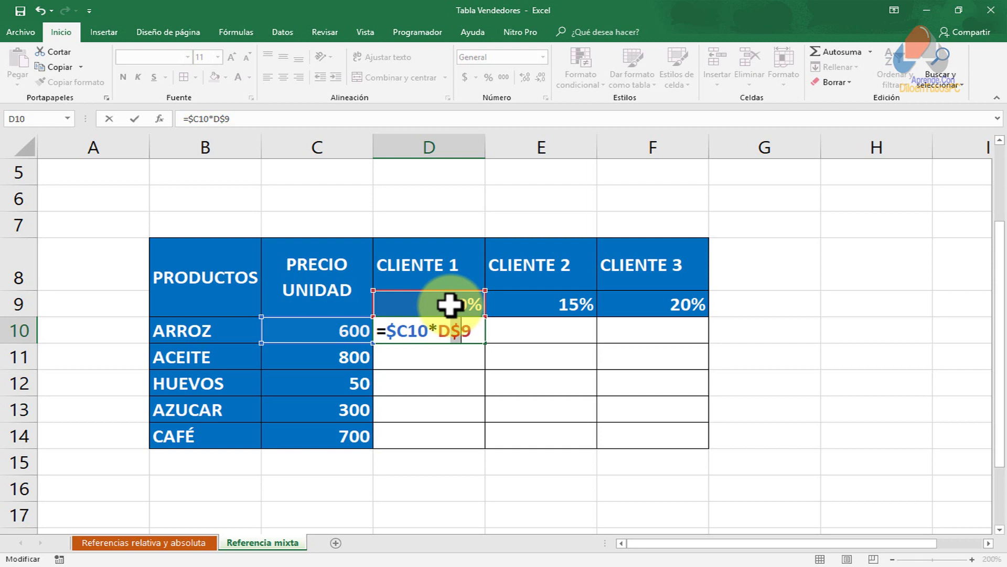
key("Return")
left_click(426, 331)
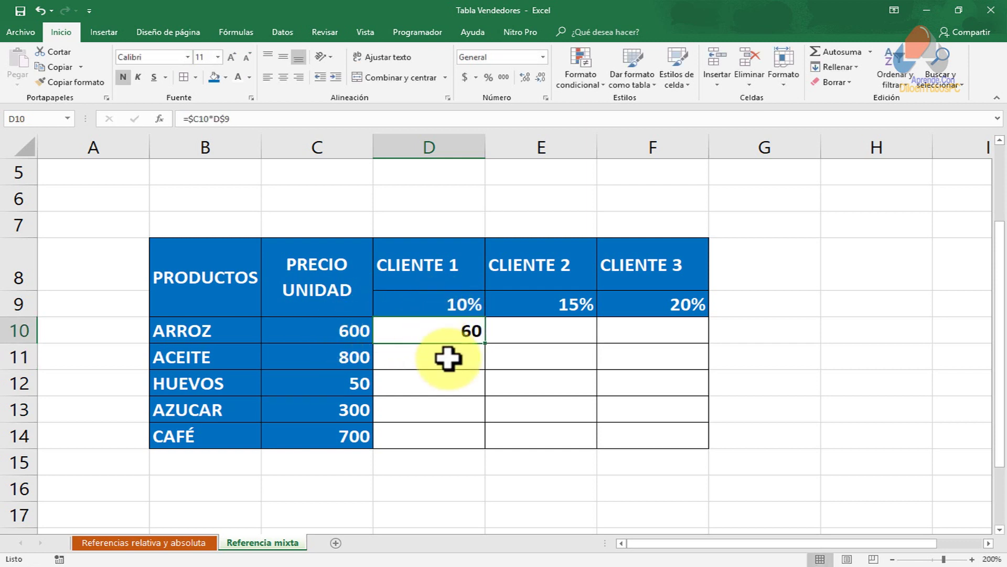
Copy the mixed-reference formula from D10 across to F10, check E10 and F10, and fill it down through row 14.
left_click_drag(487, 344, 668, 351)
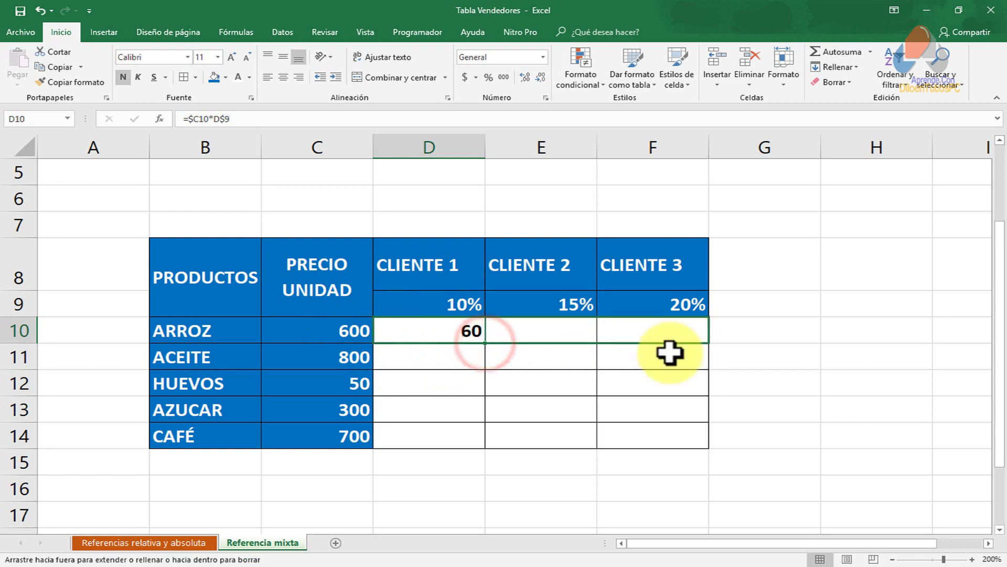
left_click(556, 336)
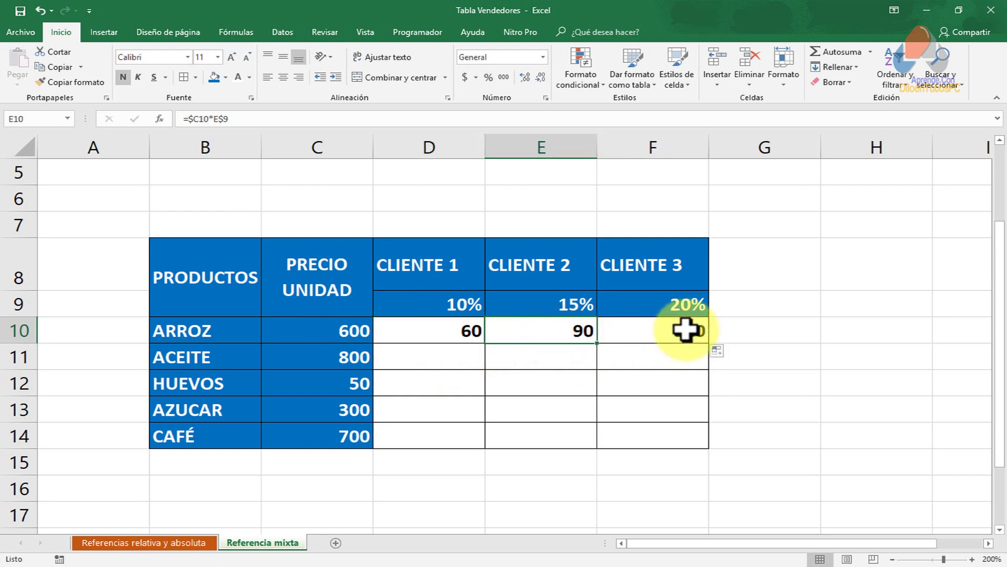
left_click(686, 330)
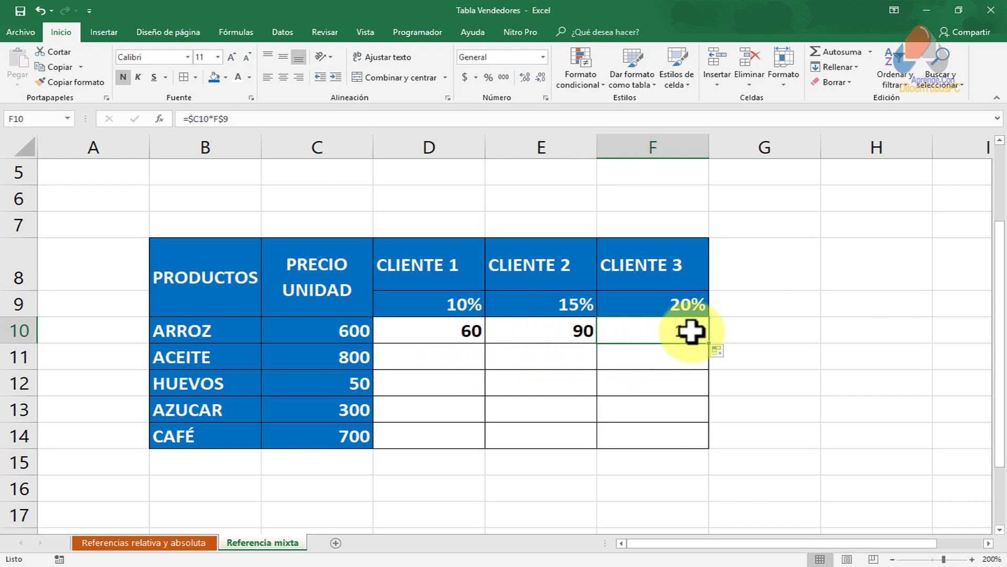
left_click_drag(438, 331, 707, 446)
Inspect the copied formulas in F14, E12 and D10 and compare them with the unit prices in C10:C14.
left_click(649, 420)
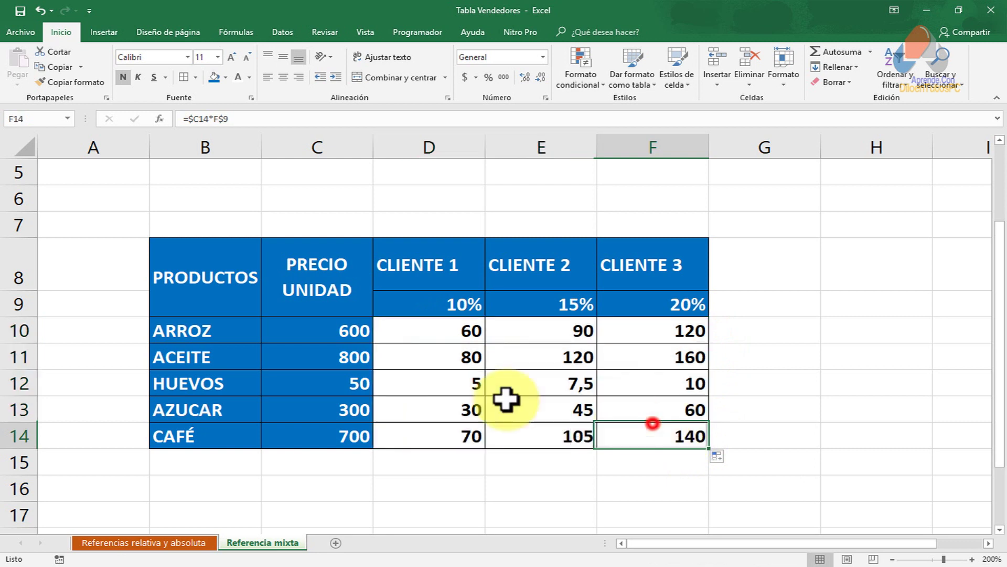
left_click(419, 334)
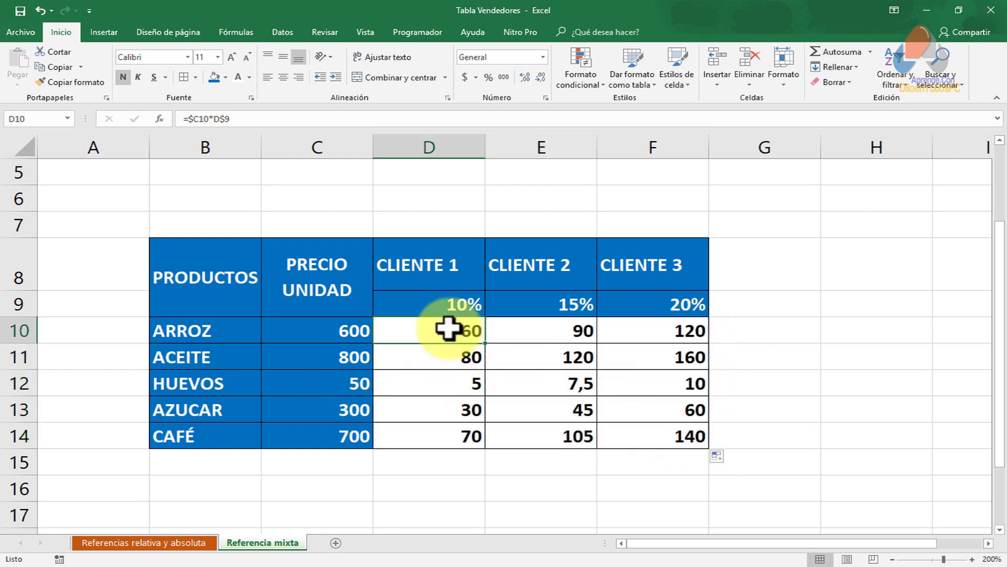
left_click(346, 416)
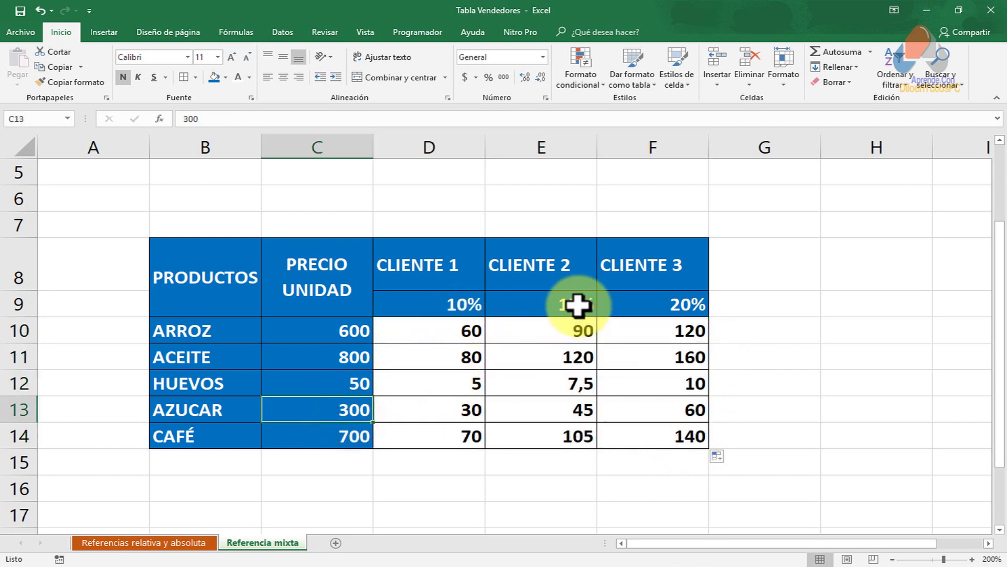
left_click_drag(313, 327, 317, 429)
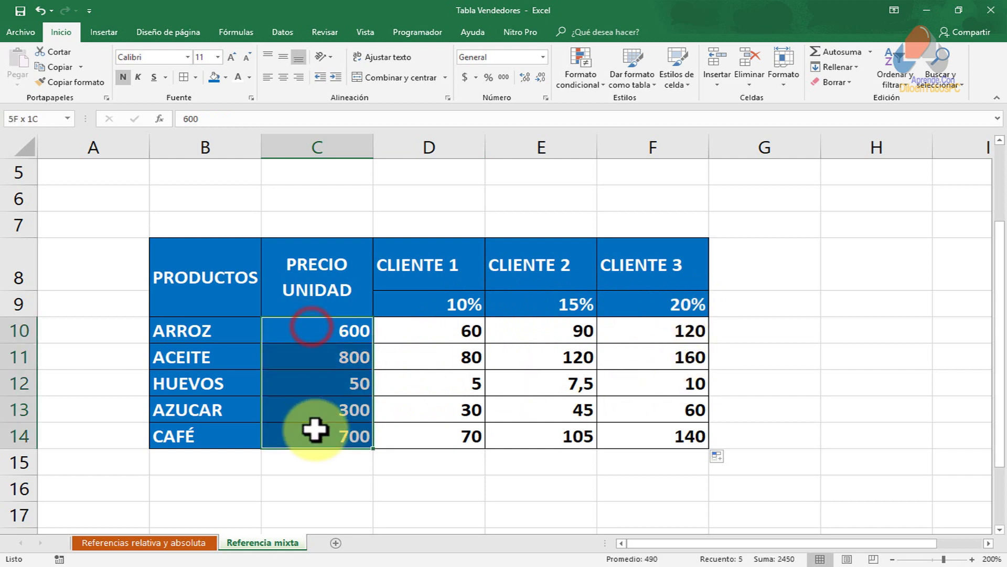
left_click(409, 328)
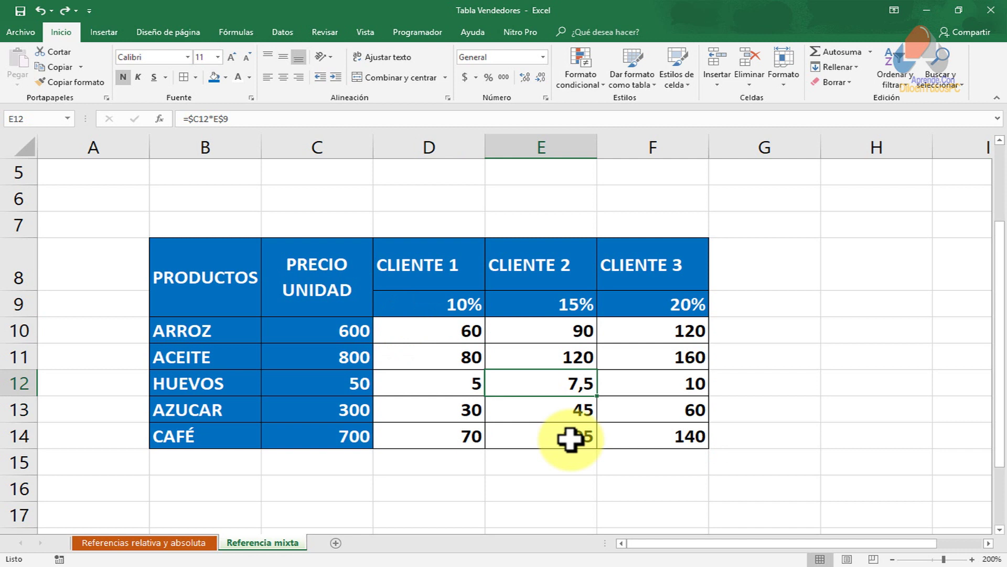
left_click(460, 337)
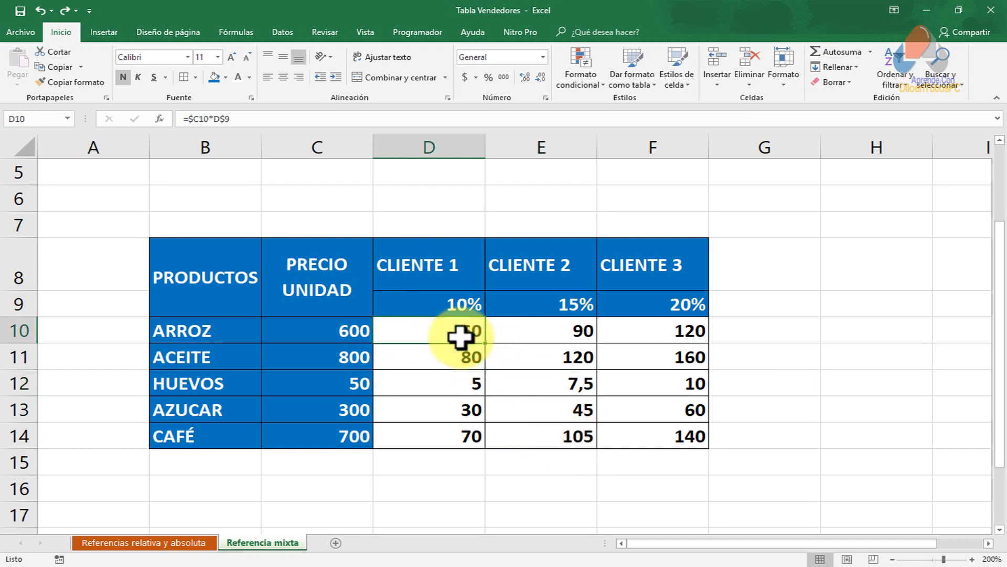